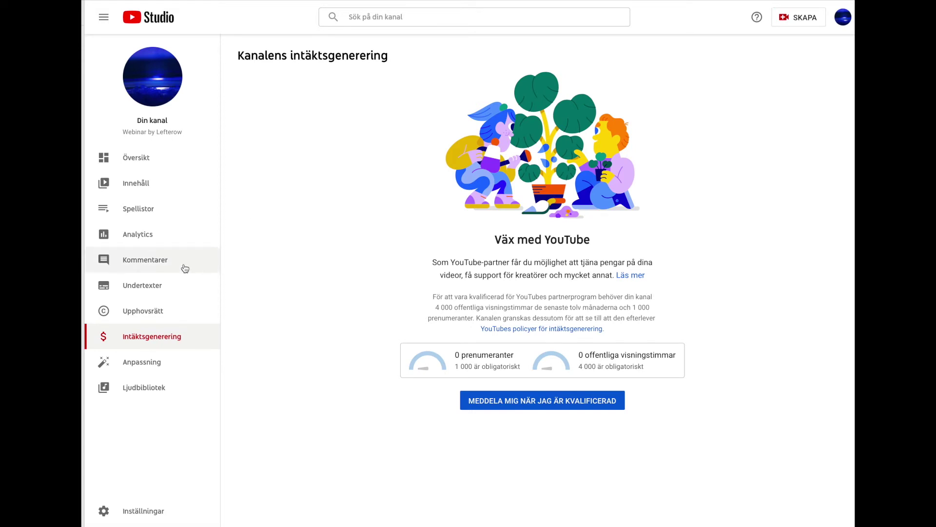
- Open Anpassning to show the channel customization Layout tab with featured video slots
{"action": "left_click", "coordinate": [133, 365]}
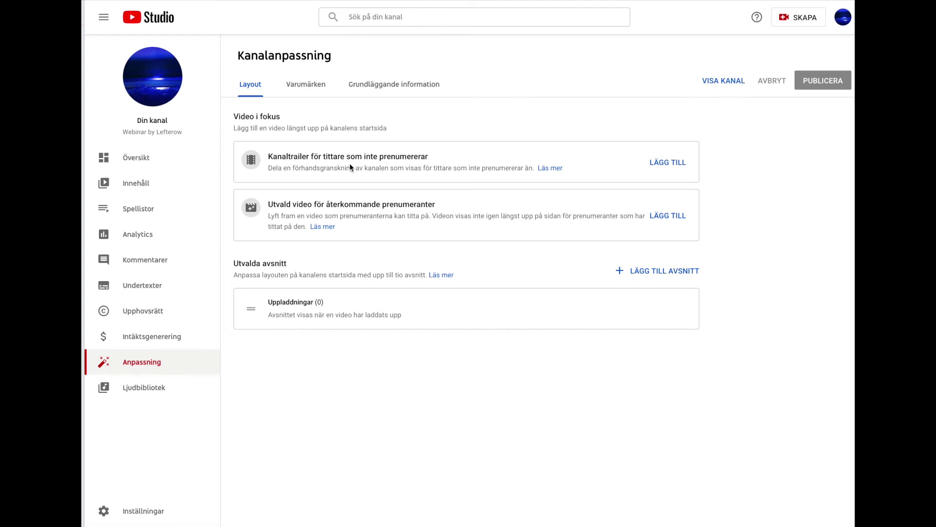
- Look at the trailer and featured-video pickers without choosing anything, then open the Audio Library
{"action": "left_click", "coordinate": [669, 163]}
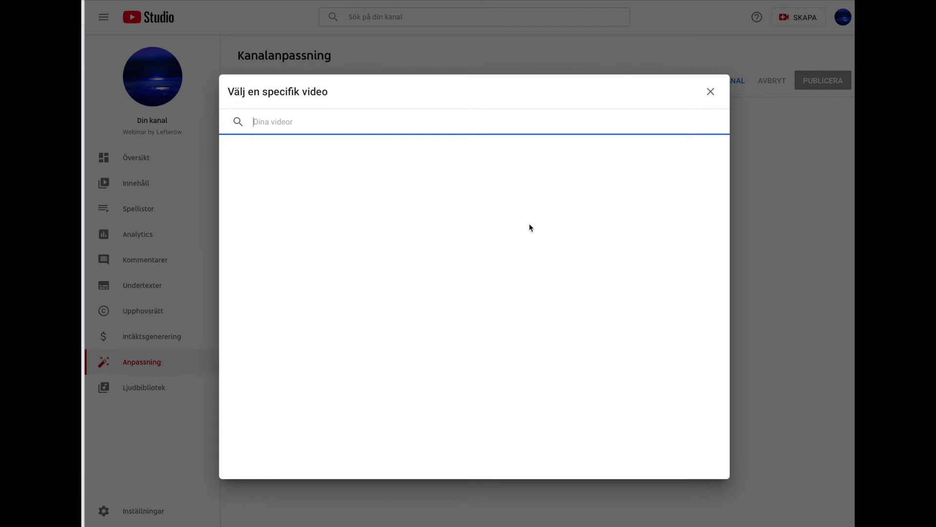
{"action": "left_click", "coordinate": [711, 93]}
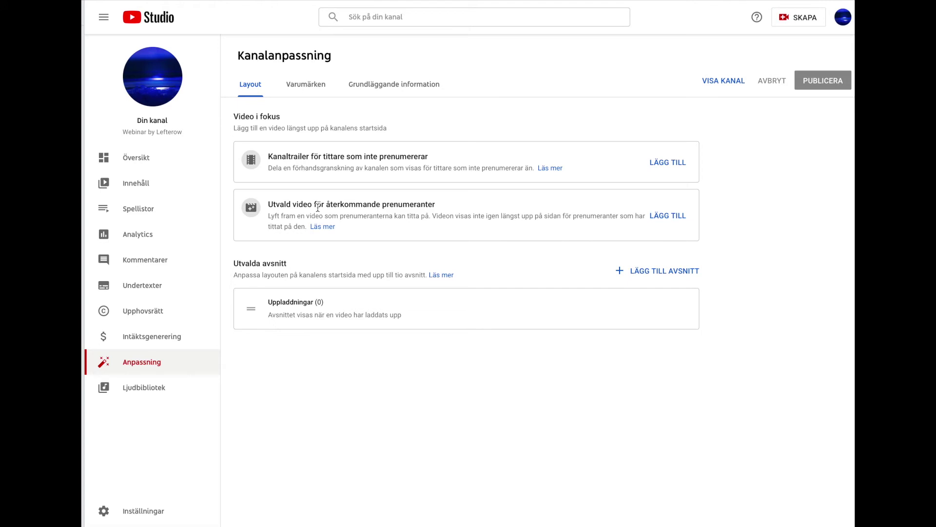
{"action": "left_click", "coordinate": [669, 217]}
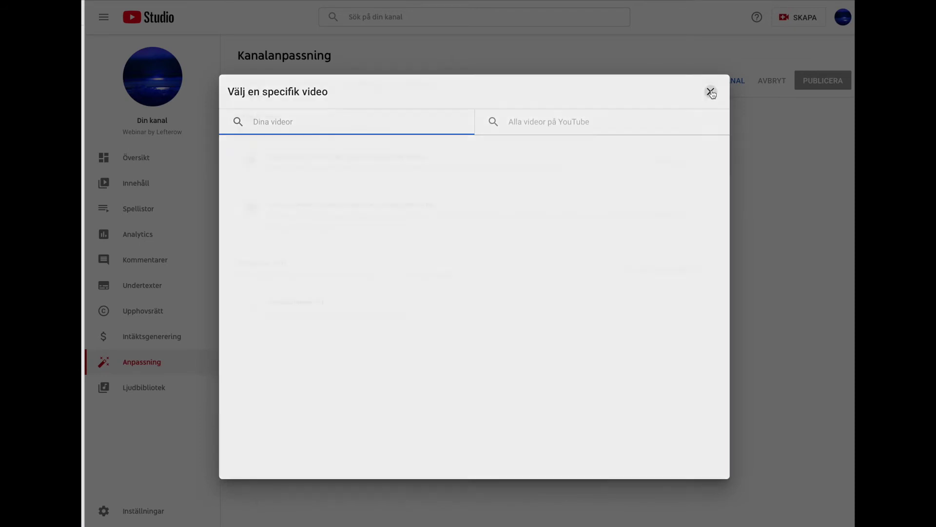
{"action": "left_click", "coordinate": [711, 92]}
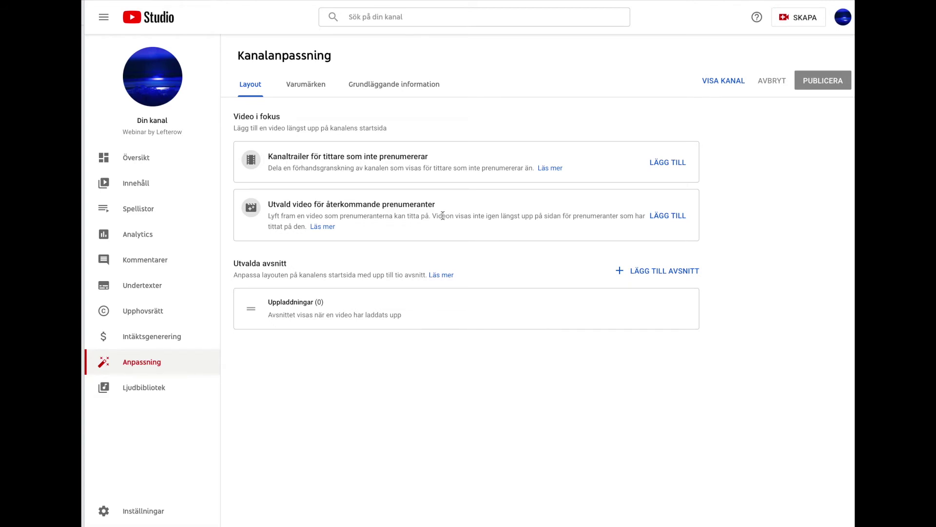
{"action": "left_click", "coordinate": [136, 390]}
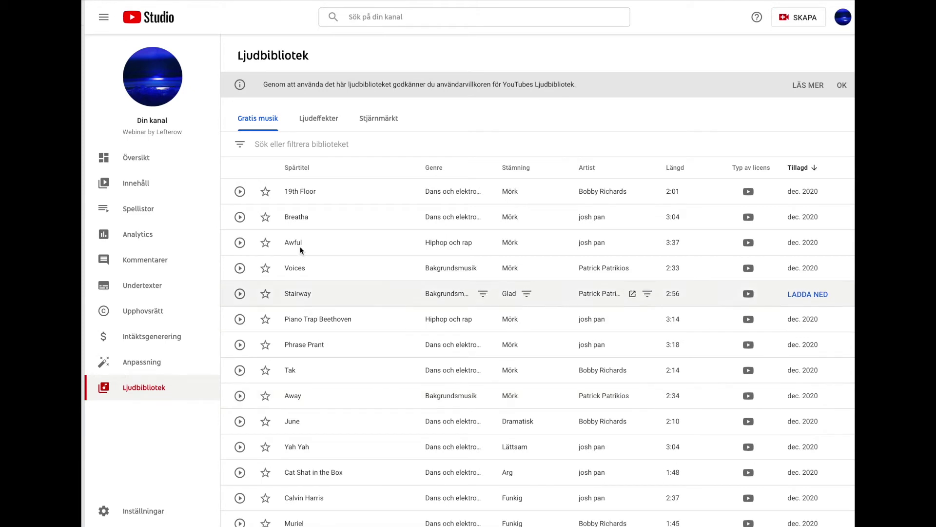
{"action": "scroll", "coordinate": [241, 429], "scroll_direction": "down", "scroll_amount": 2}
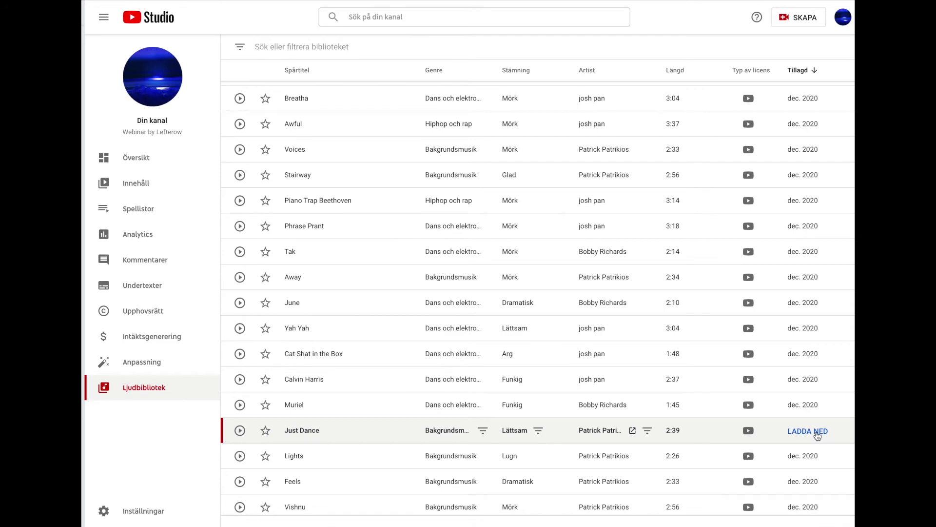
{"action": "scroll", "coordinate": [543, 398], "scroll_direction": "up", "scroll_amount": 3}
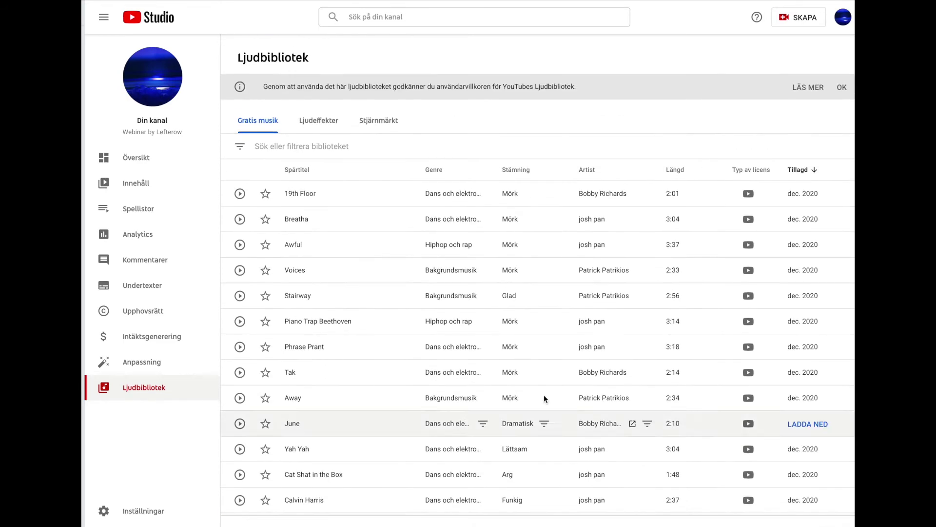
{"action": "left_click", "coordinate": [324, 126]}
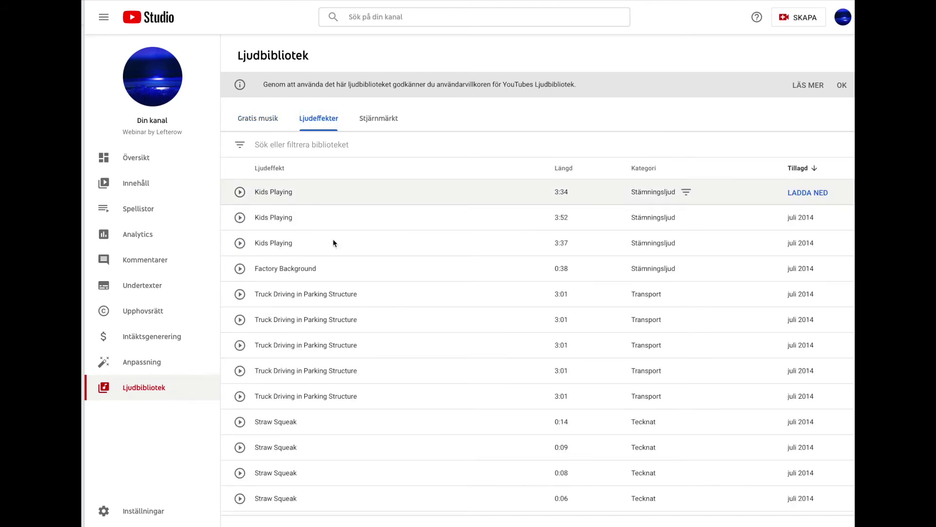
{"action": "scroll", "coordinate": [338, 278], "scroll_direction": "down", "scroll_amount": 5}
{"action": "scroll", "coordinate": [339, 281], "scroll_direction": "down", "scroll_amount": 2}
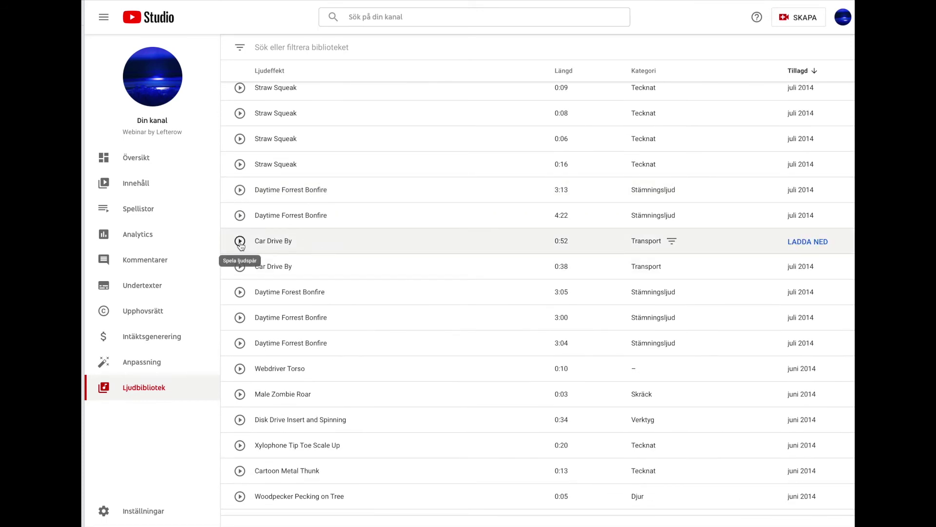
{"action": "left_click", "coordinate": [240, 241]}
{"action": "scroll", "coordinate": [298, 337], "scroll_direction": "down", "scroll_amount": 2}
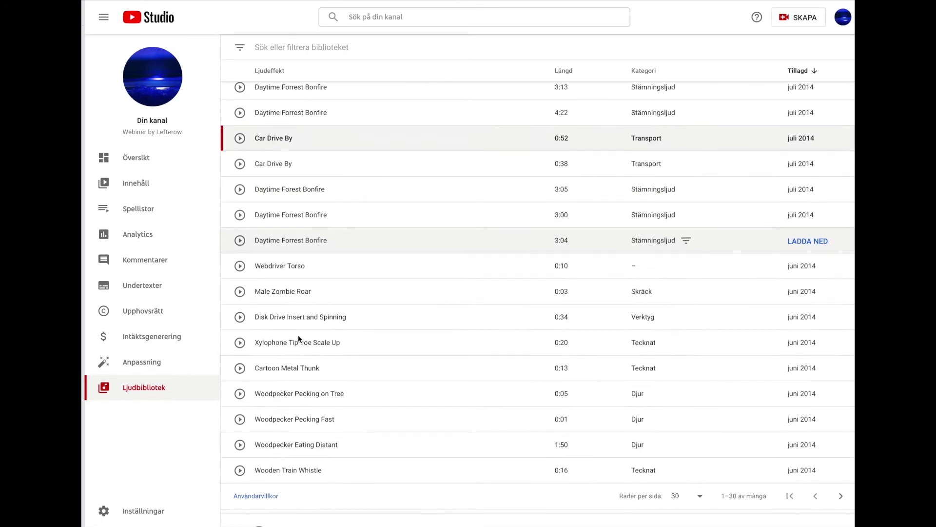
{"action": "scroll", "coordinate": [299, 338], "scroll_direction": "up", "scroll_amount": 4}
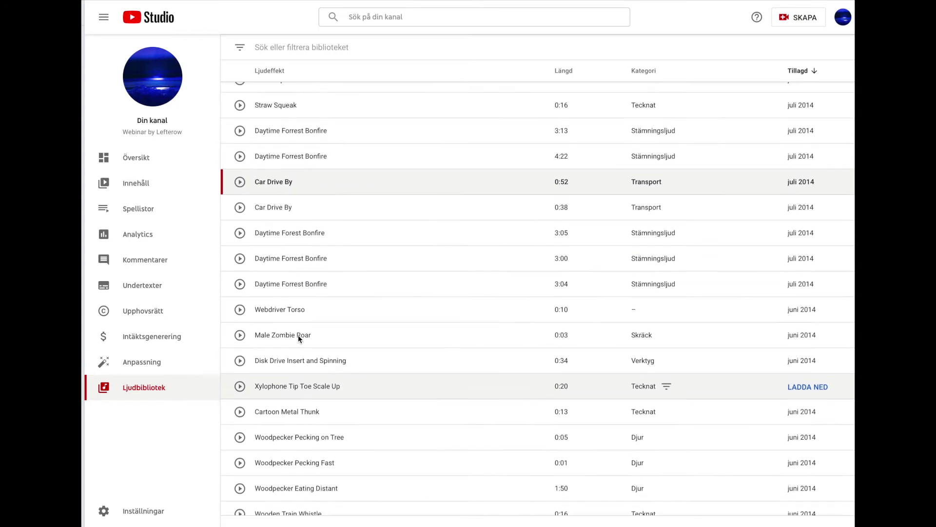
{"action": "scroll", "coordinate": [297, 335], "scroll_direction": "up", "scroll_amount": 3}
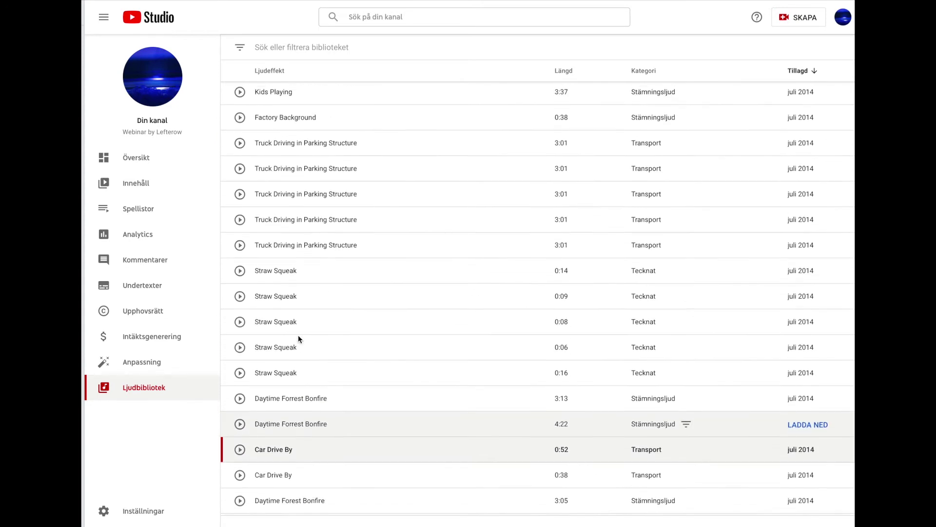
{"action": "scroll", "coordinate": [297, 335], "scroll_direction": "up", "scroll_amount": 1}
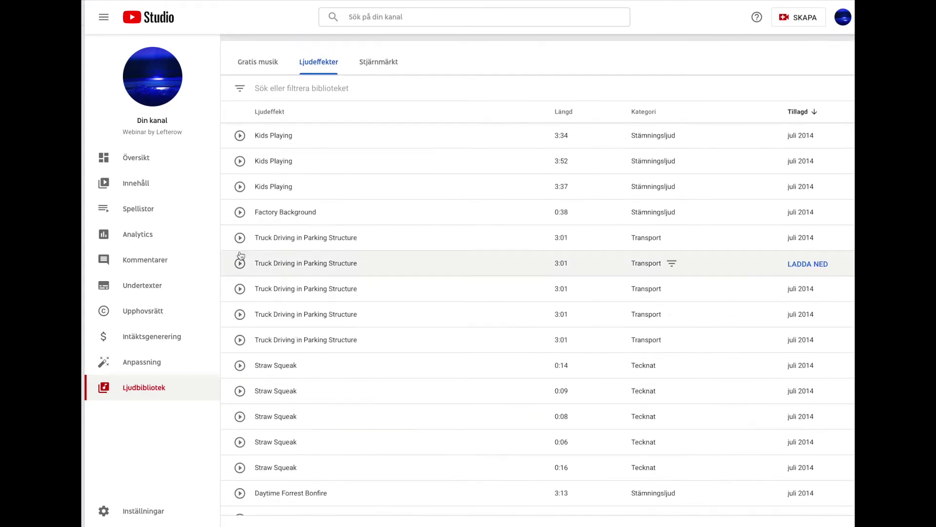
{"action": "left_click", "coordinate": [240, 189]}
{"action": "left_click", "coordinate": [241, 190]}
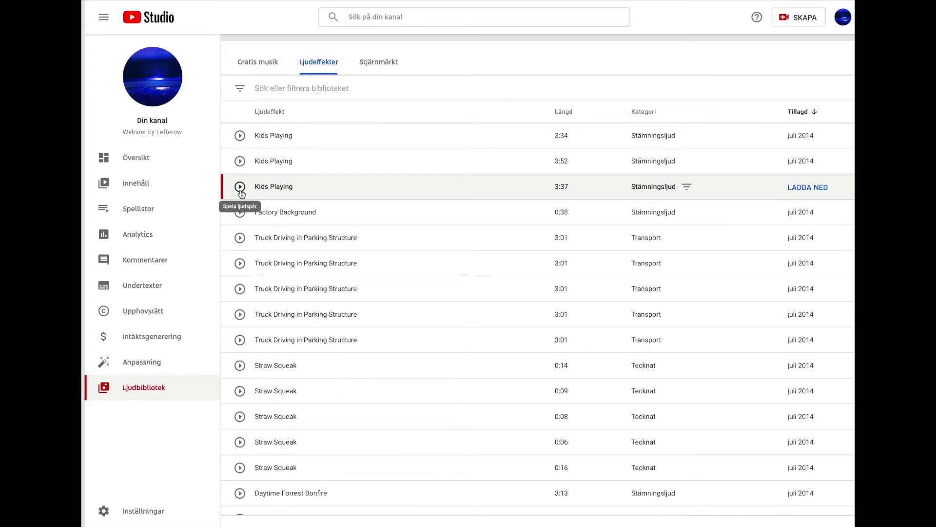
{"action": "scroll", "coordinate": [244, 234], "scroll_direction": "down", "scroll_amount": 1}
{"action": "scroll", "coordinate": [292, 292], "scroll_direction": "up", "scroll_amount": 2}
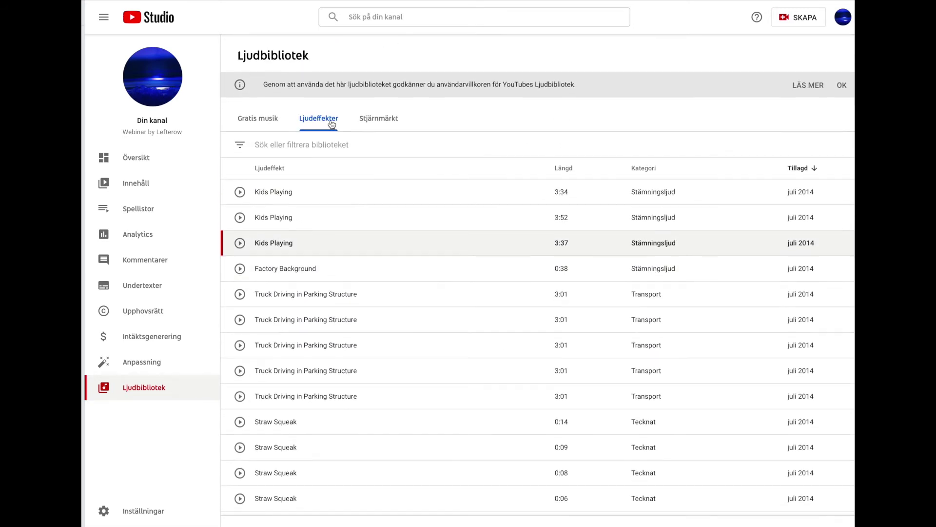
{"action": "left_click", "coordinate": [382, 122]}
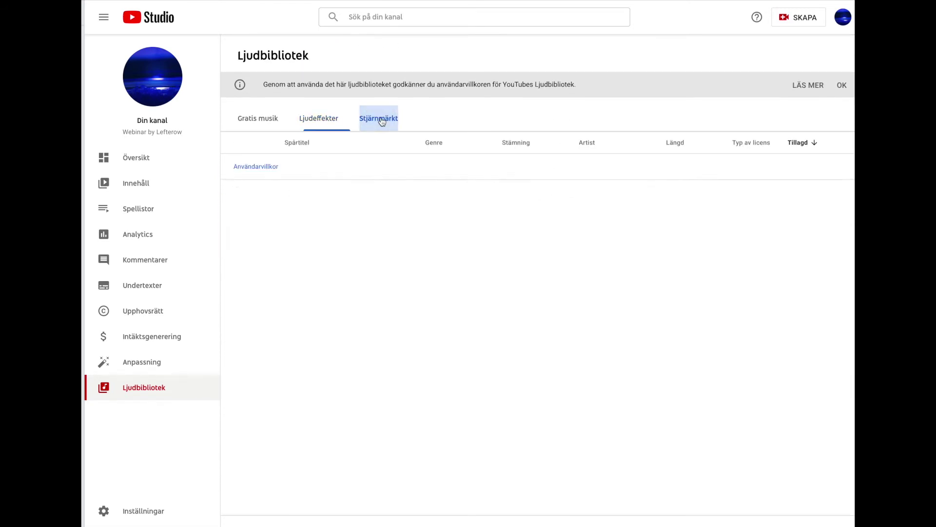
{"action": "left_click", "coordinate": [255, 125]}
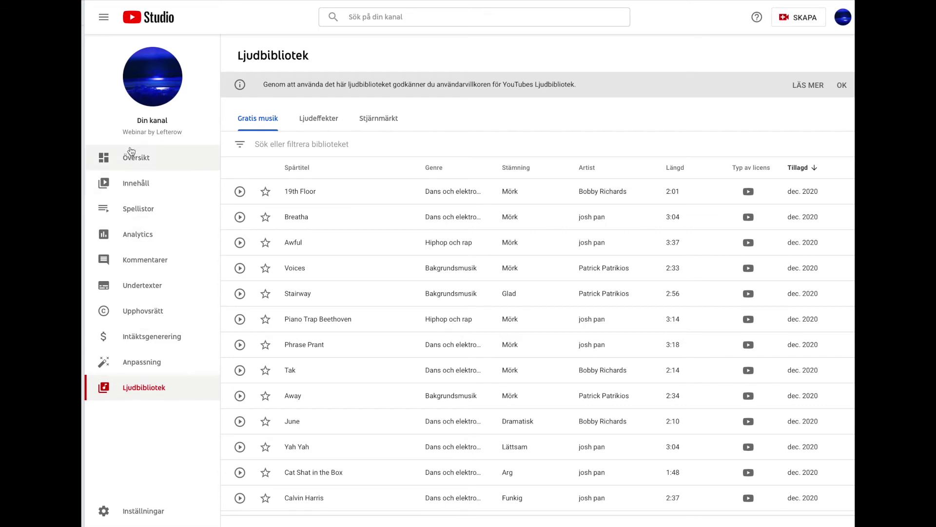
- Visit the Dashboard, Content, Playlists, Analytics, Comments, Subtitles, Copyright and Monetization pages in turn
{"action": "left_click", "coordinate": [135, 163]}
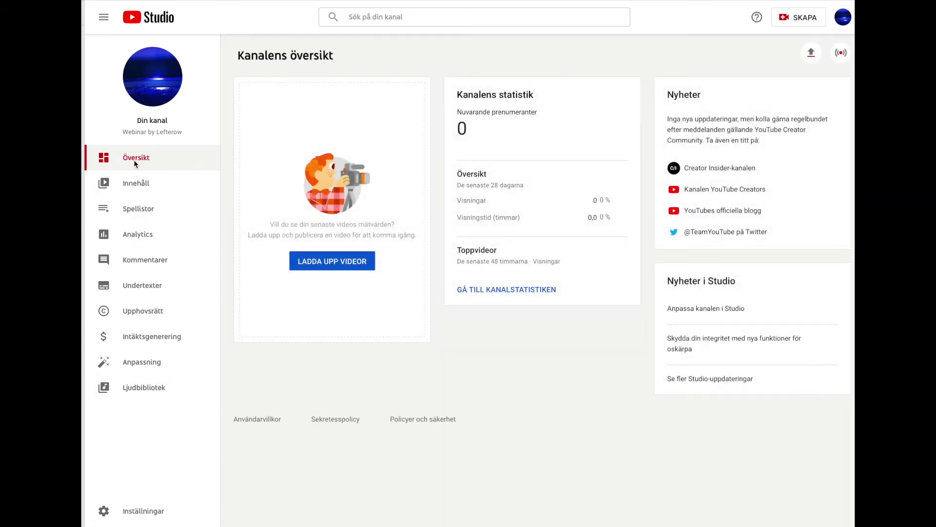
{"action": "left_click", "coordinate": [137, 192]}
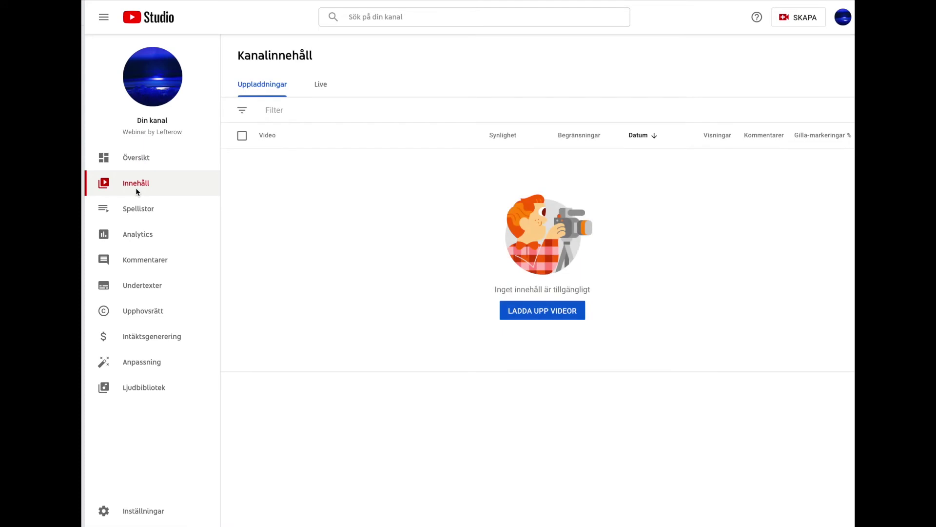
{"action": "left_click", "coordinate": [139, 214]}
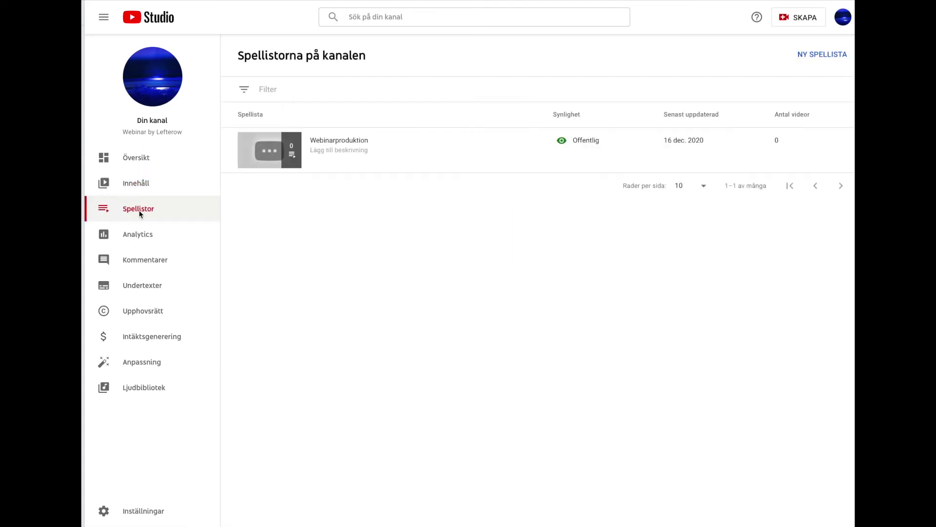
{"action": "left_click", "coordinate": [140, 238]}
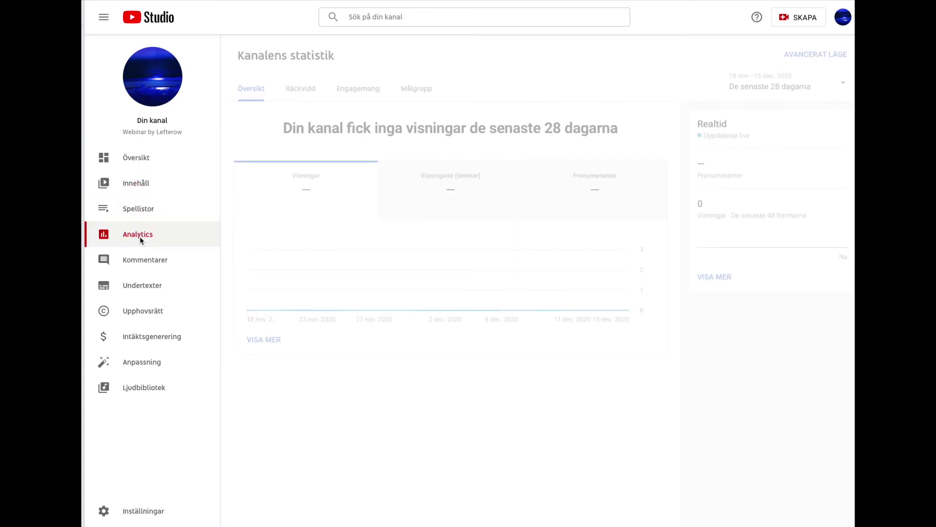
{"action": "left_click", "coordinate": [146, 268]}
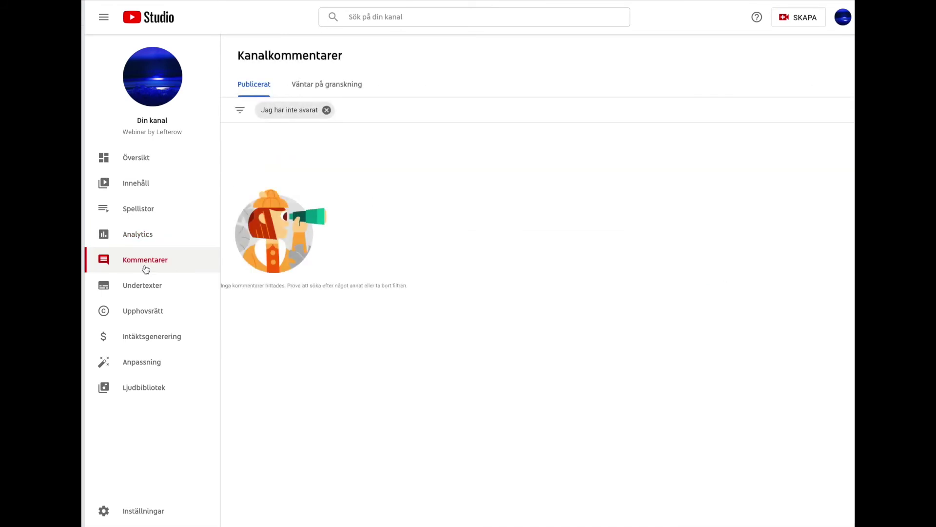
{"action": "left_click", "coordinate": [142, 290]}
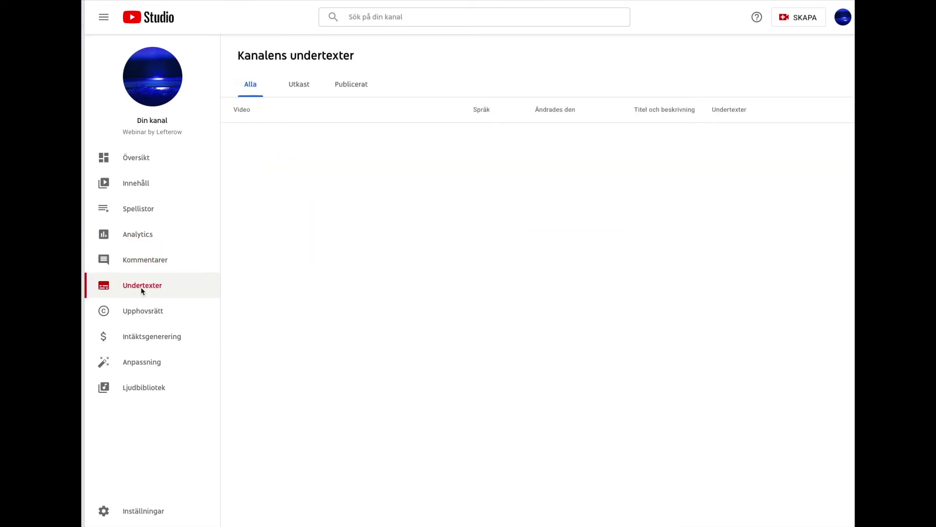
{"action": "left_click", "coordinate": [145, 312]}
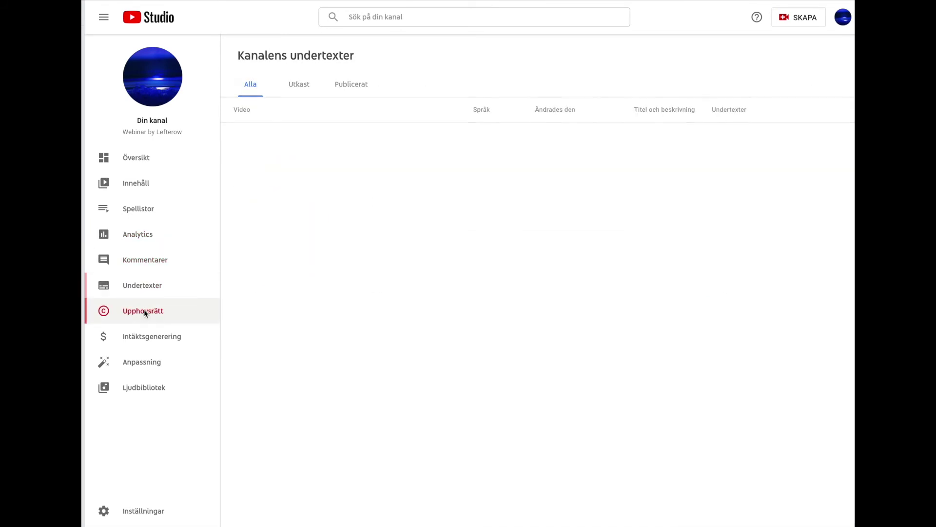
{"action": "left_click", "coordinate": [143, 338]}
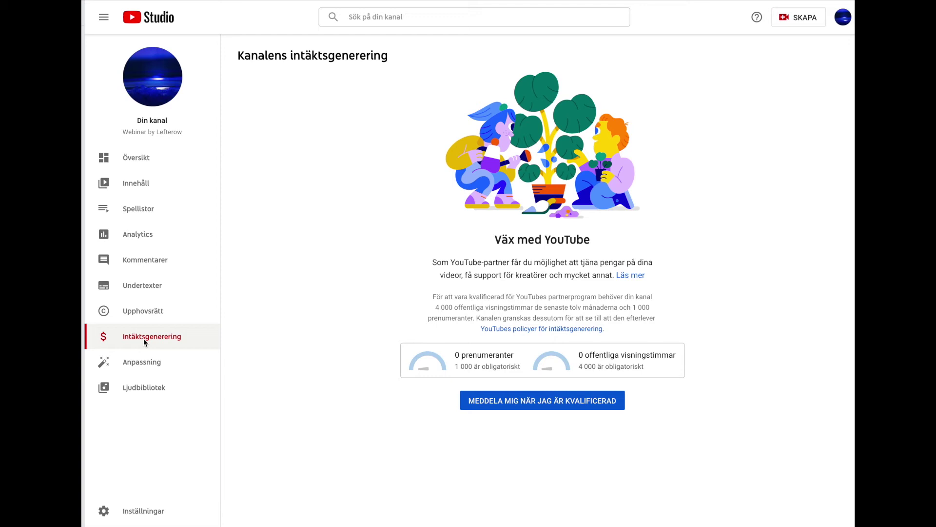
- Return to Customization and the Audio Library, then collapse and re-expand the sidebar to show section names
{"action": "left_click", "coordinate": [136, 361]}
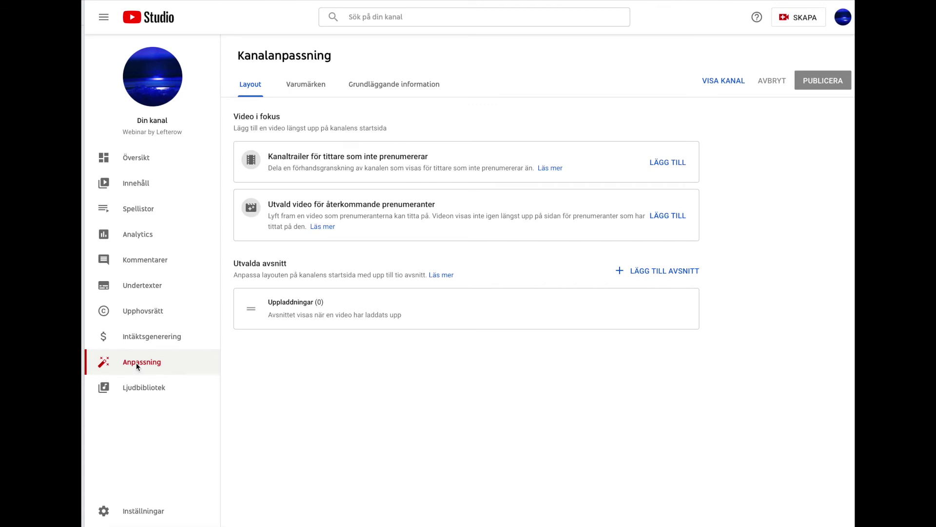
{"action": "left_click", "coordinate": [138, 395]}
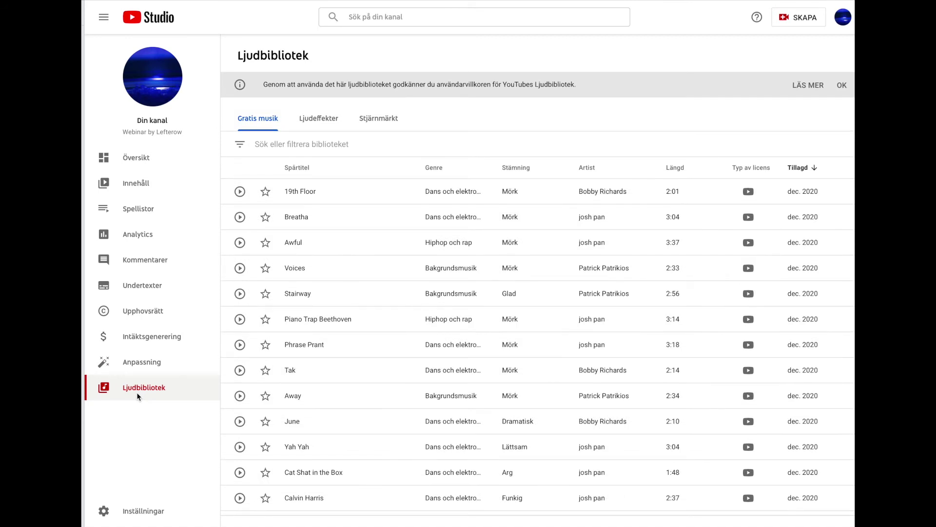
{"action": "left_click", "coordinate": [103, 20]}
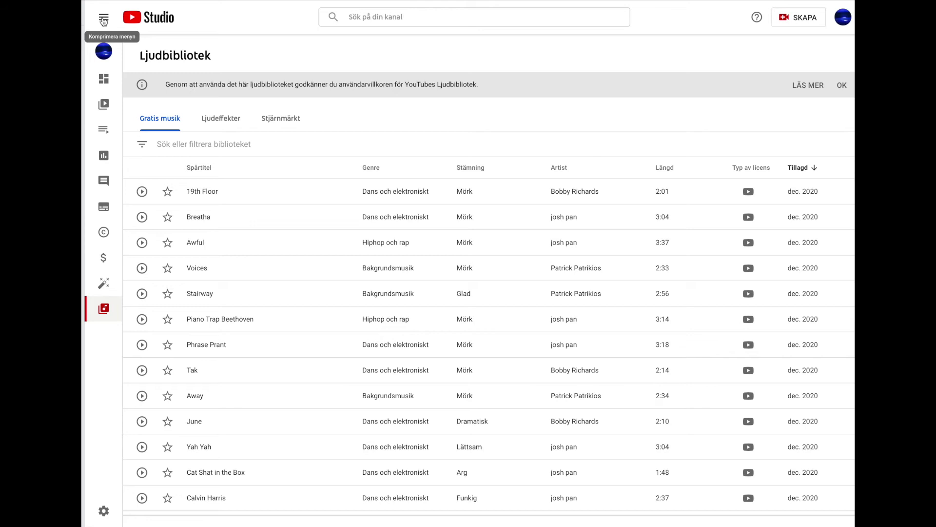
{"action": "left_click", "coordinate": [103, 20]}
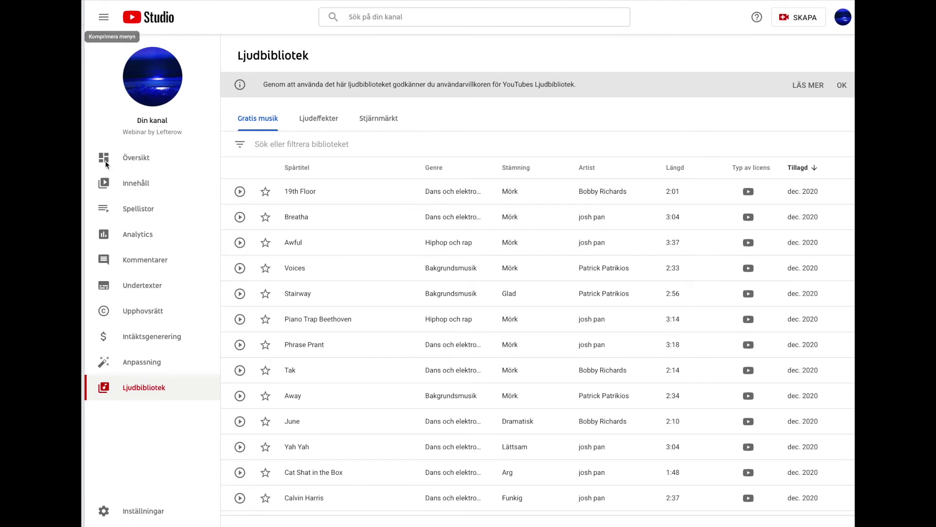
- Under Settings > Channel > Advanced settings, mark the channel as not made for kids and save
{"action": "left_click", "coordinate": [150, 514]}
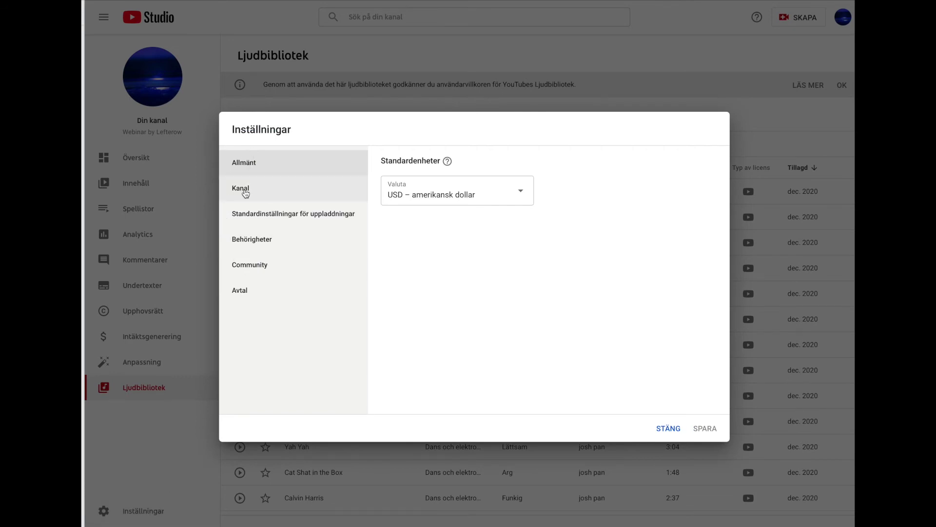
{"action": "left_click", "coordinate": [245, 193]}
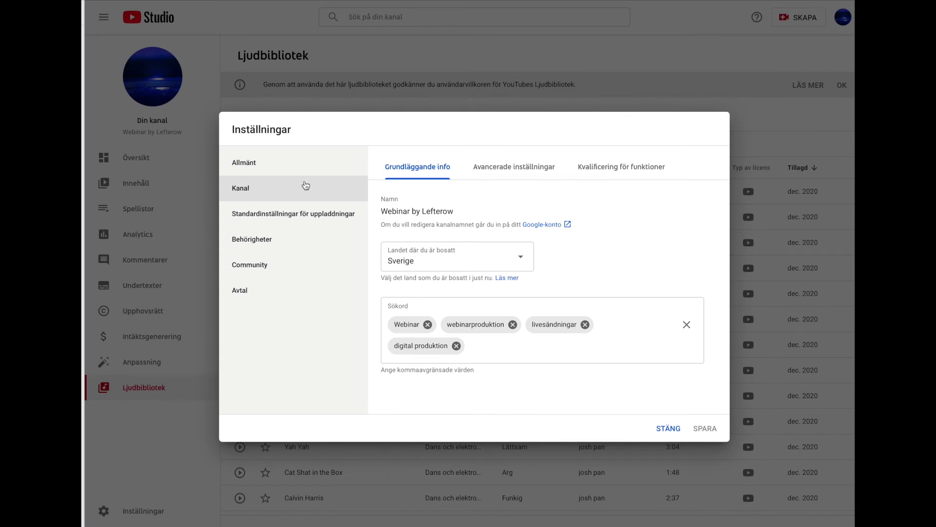
{"action": "left_click", "coordinate": [529, 171]}
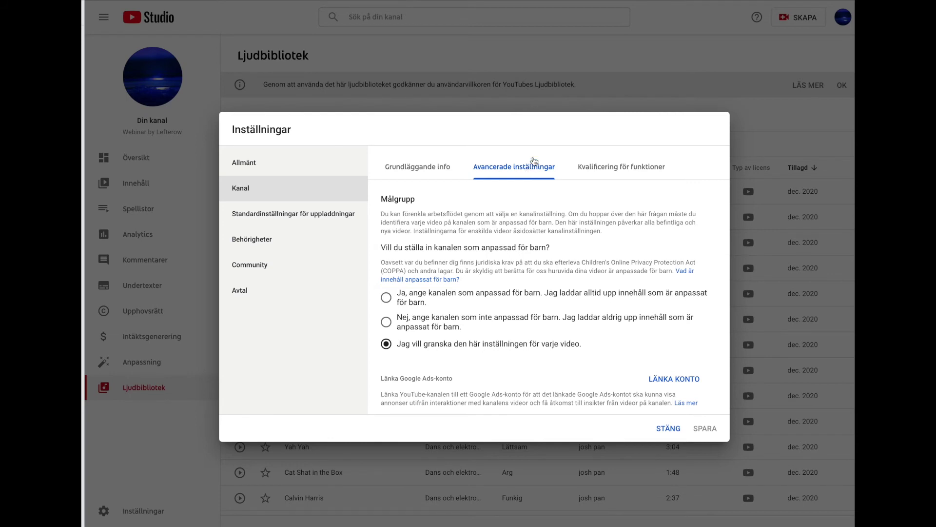
{"action": "left_click", "coordinate": [386, 323]}
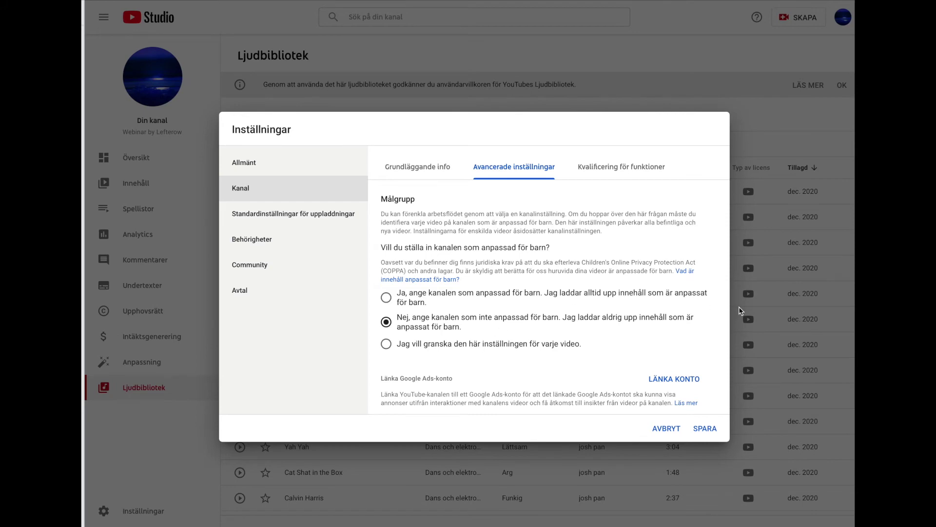
{"action": "left_click", "coordinate": [704, 433]}
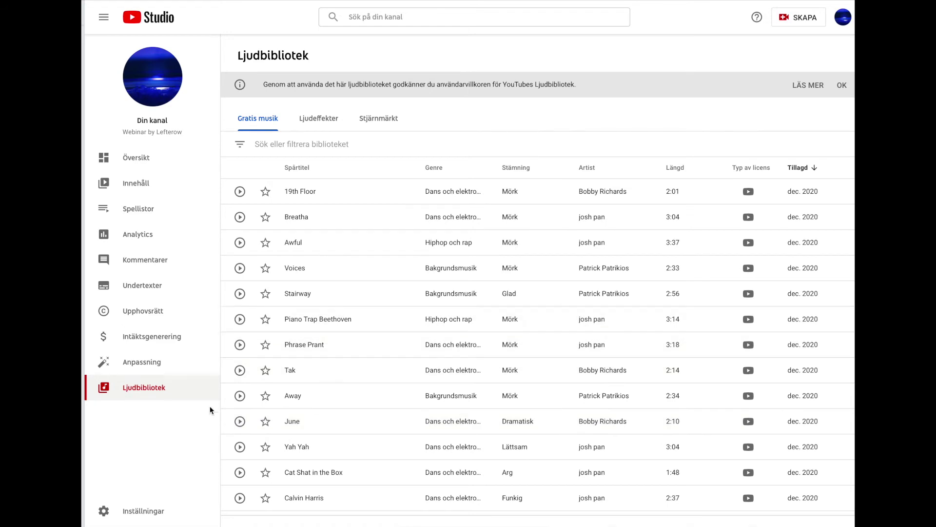
- Reopen the channel's advanced settings to confirm the not-made-for-kids audience was saved
{"action": "left_click", "coordinate": [146, 520]}
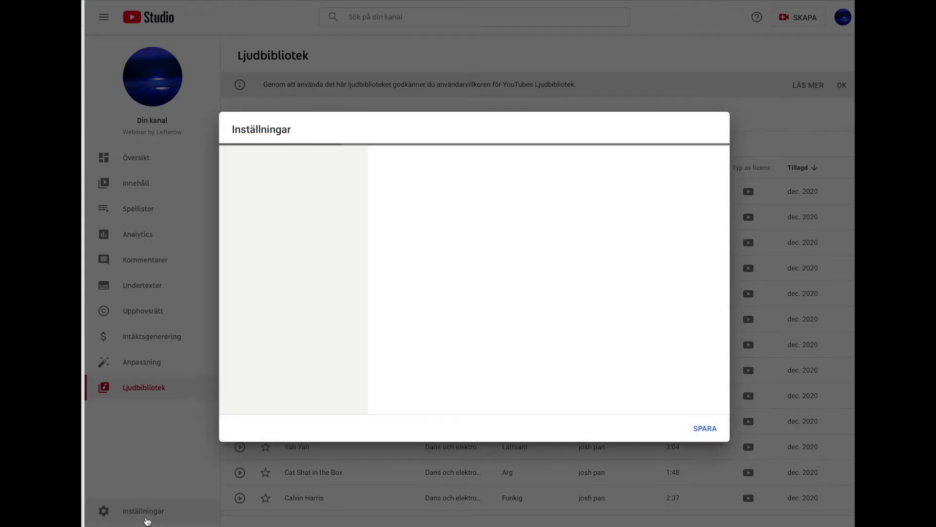
{"action": "left_click", "coordinate": [245, 193]}
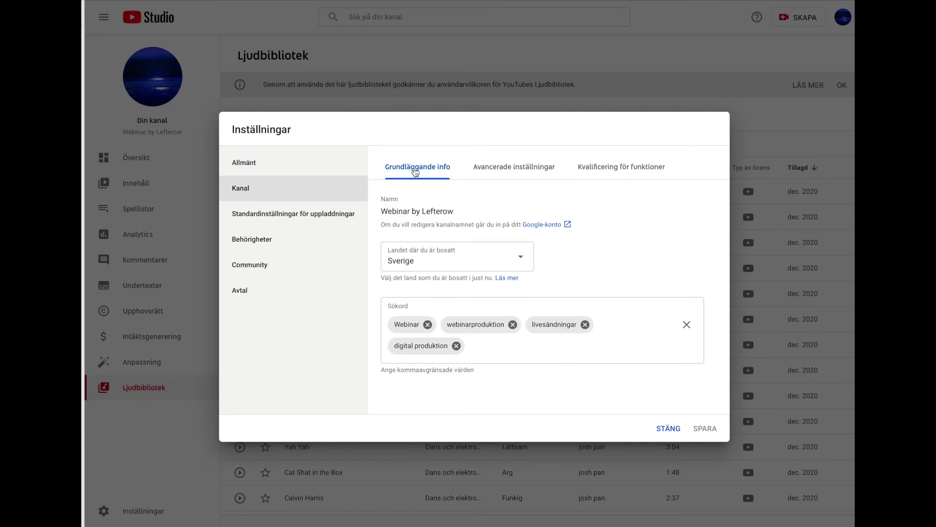
{"action": "left_click", "coordinate": [505, 169]}
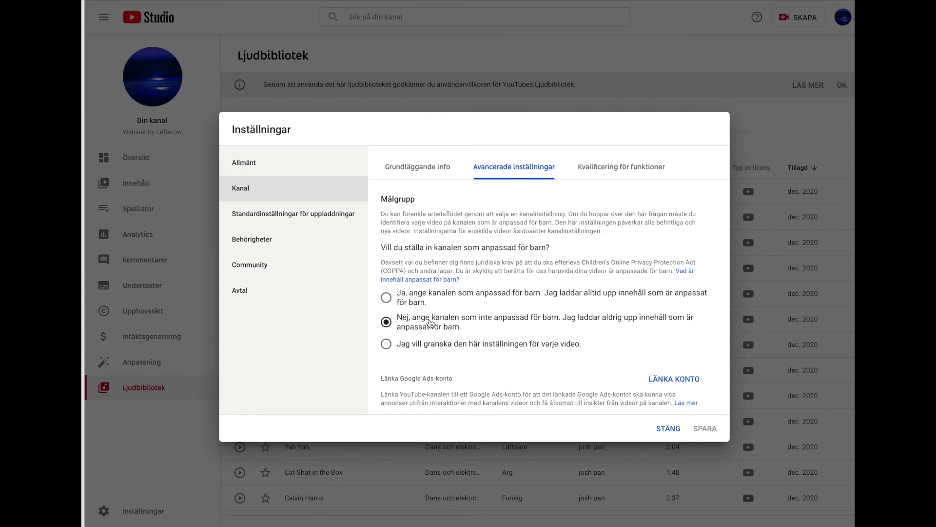
- Expand the standard and phone-verification cards under Feature eligibility, then start phone number verification
{"action": "left_click", "coordinate": [622, 172]}
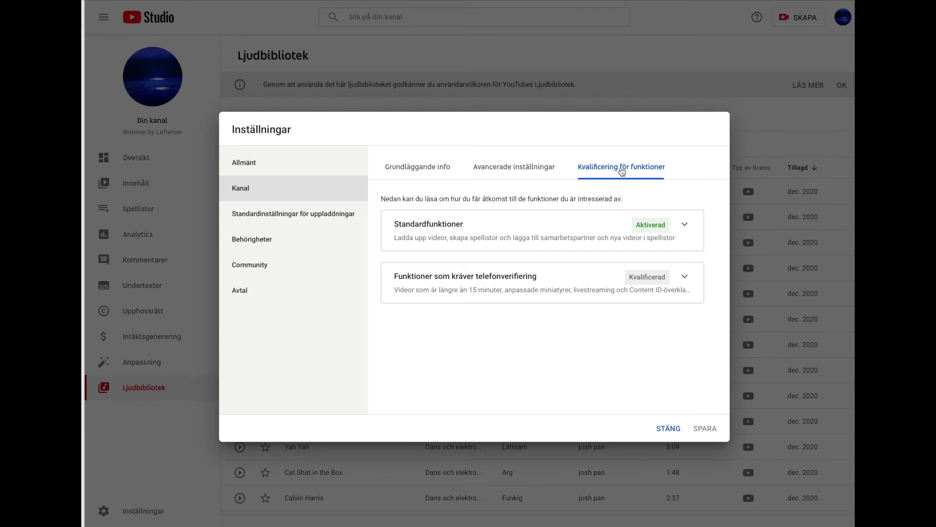
{"action": "left_click", "coordinate": [685, 226]}
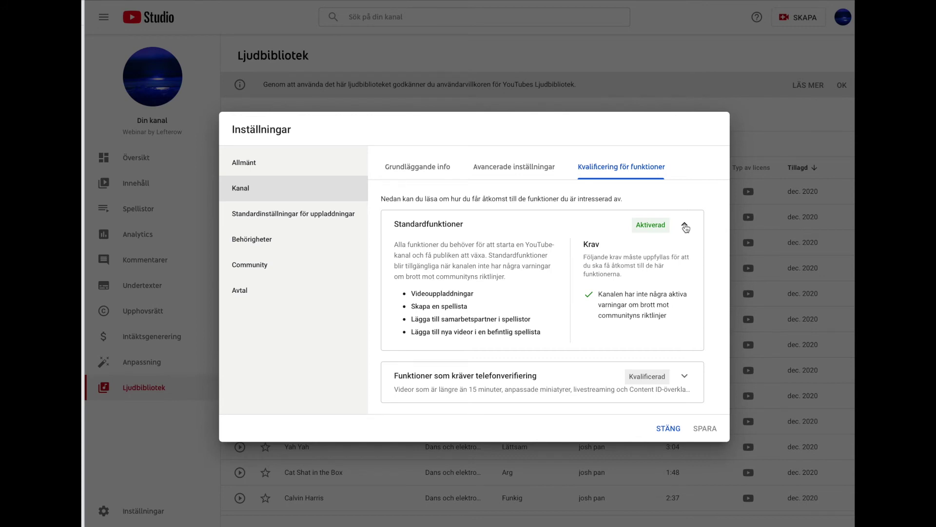
{"action": "left_click", "coordinate": [685, 226]}
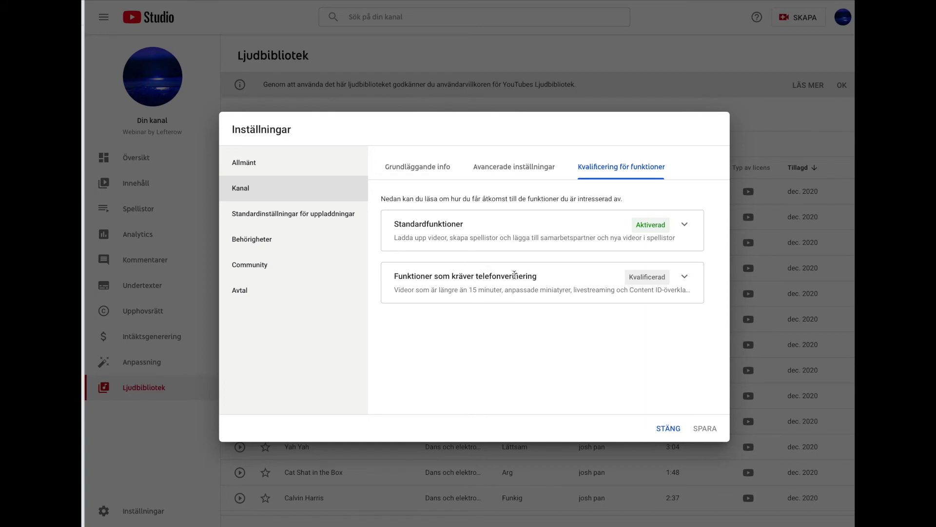
{"action": "left_click", "coordinate": [684, 277]}
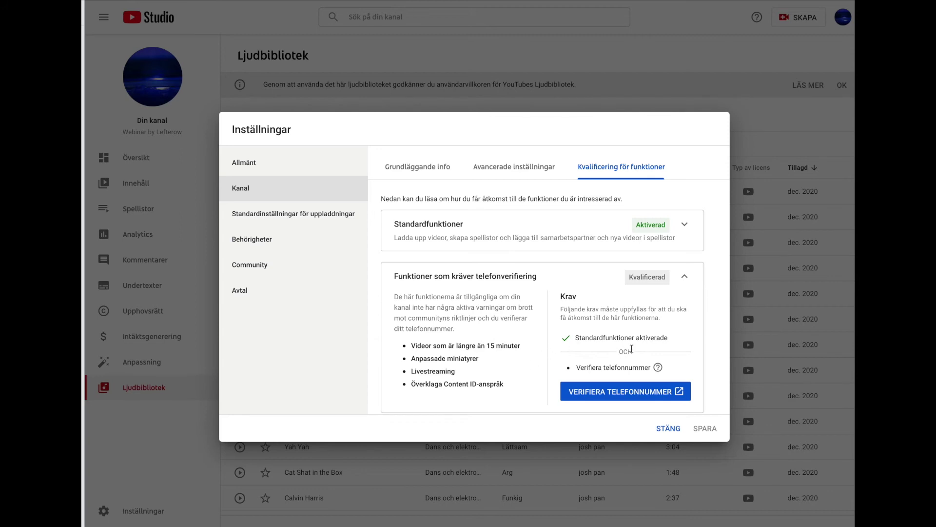
{"action": "left_click", "coordinate": [608, 396]}
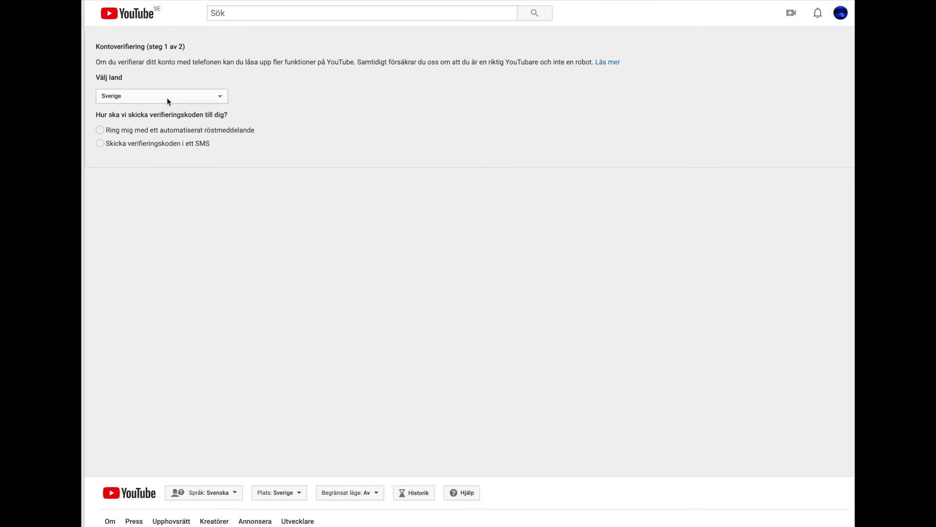
- Choose SMS delivery, paste in the account's phone number and request the verification code
{"action": "left_click", "coordinate": [100, 145]}
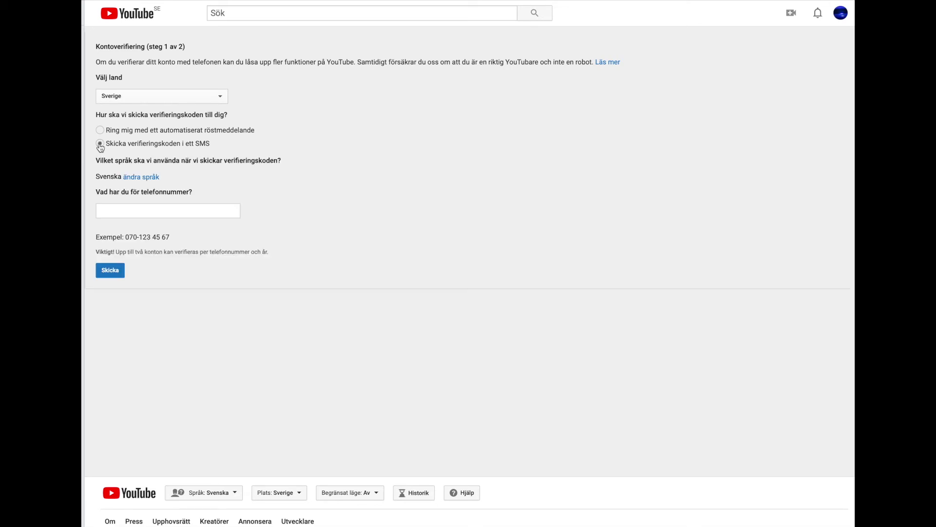
{"action": "left_click", "coordinate": [119, 213]}
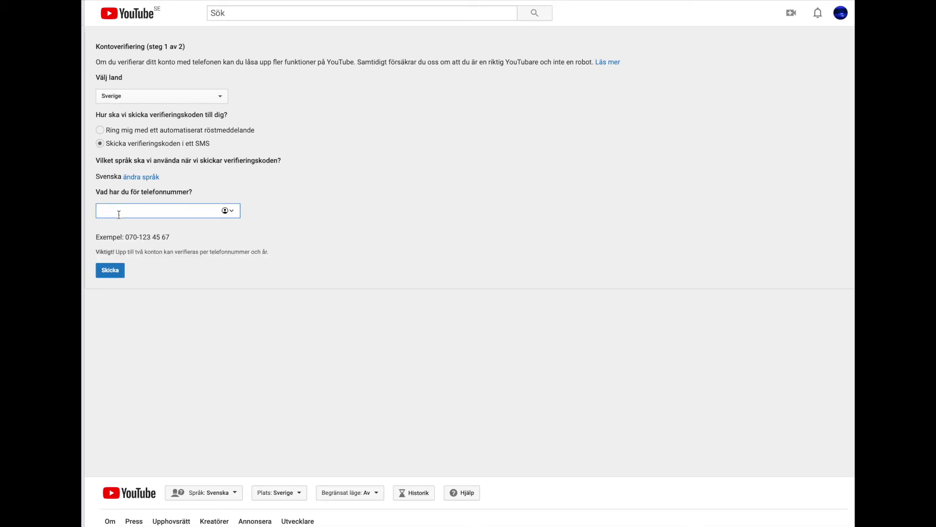
{"action": "key", "text": "ctrl+v"}
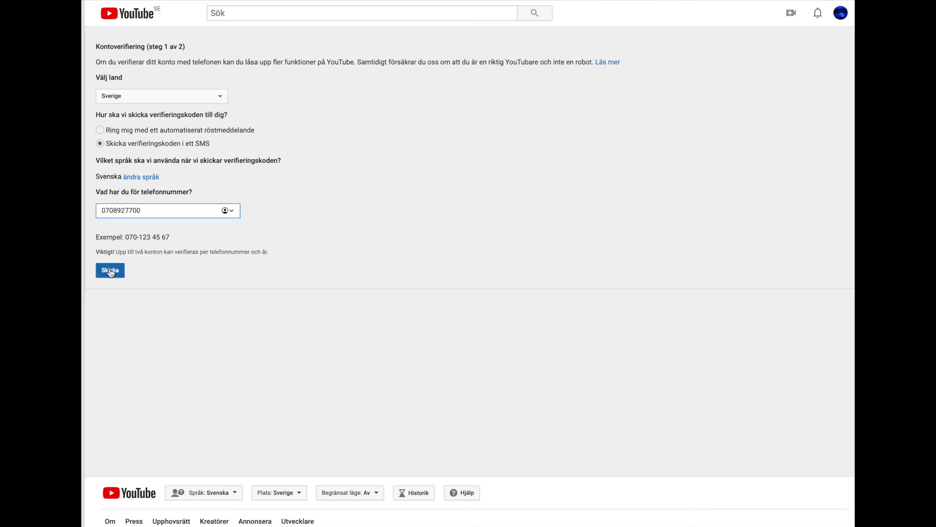
{"action": "left_click", "coordinate": [110, 271]}
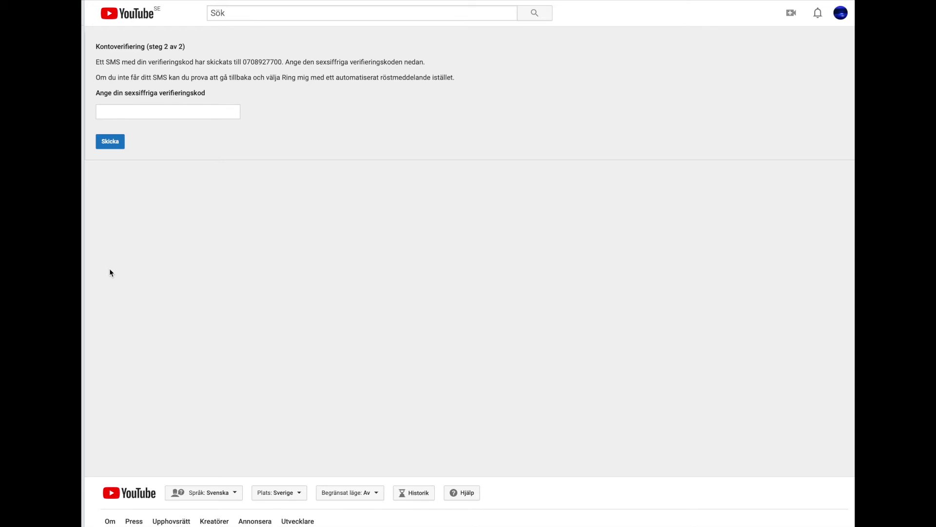
- Submit the six-digit SMS code to verify the account, then return to YouTube Studio
{"action": "left_click", "coordinate": [137, 115]}
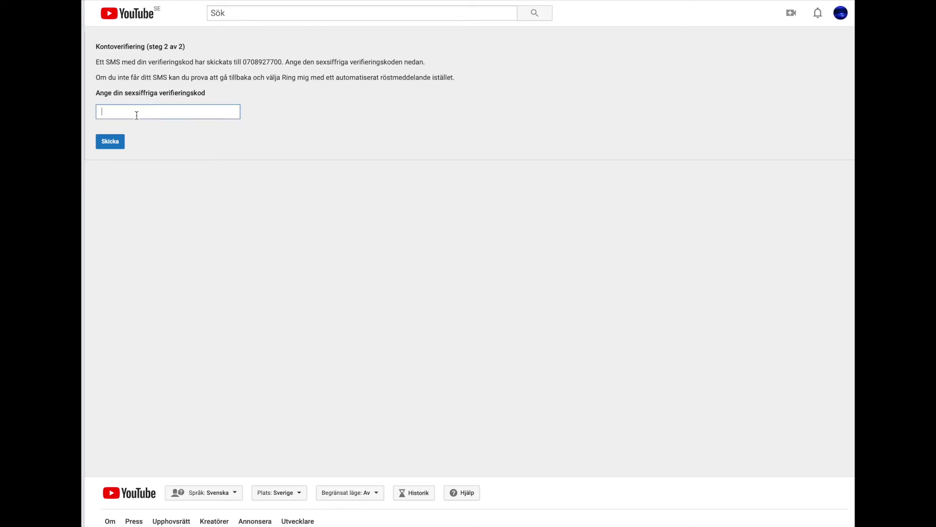
{"action": "left_click", "coordinate": [108, 144]}
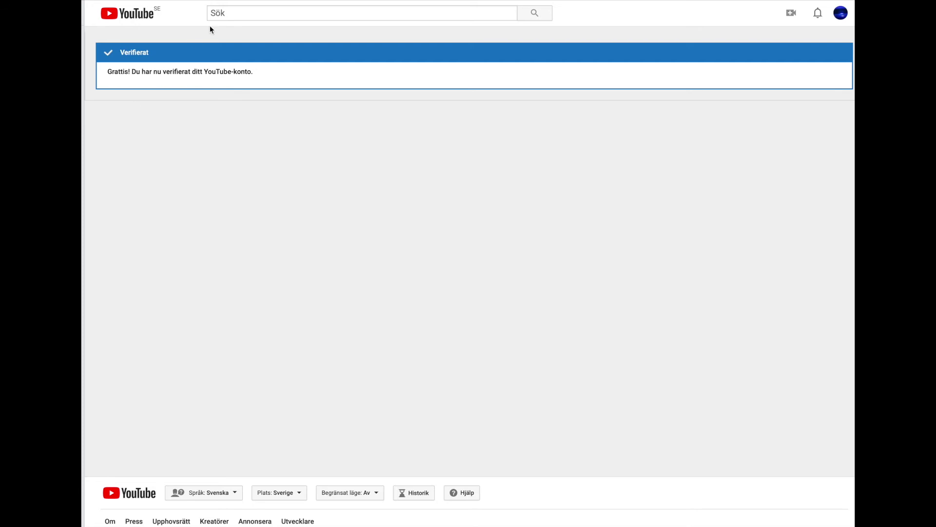
{"action": "left_click", "coordinate": [842, 19]}
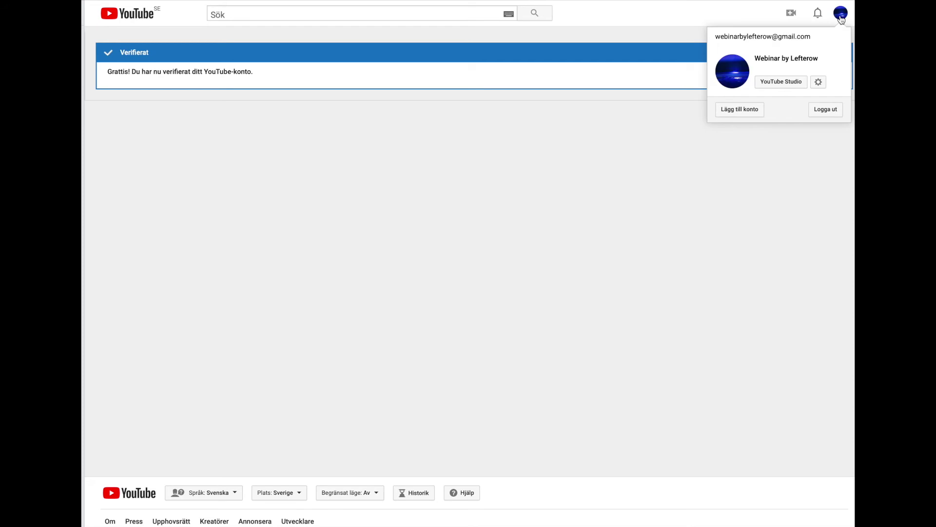
{"action": "left_click", "coordinate": [779, 83]}
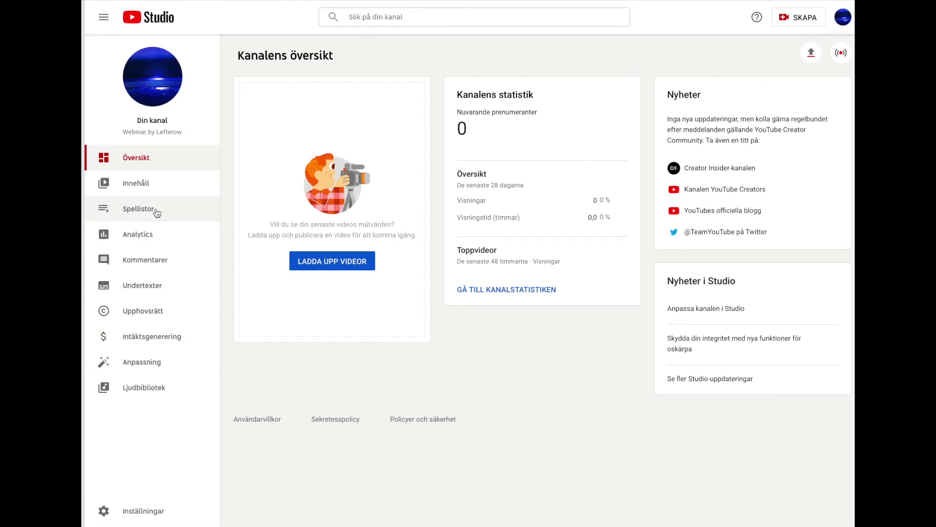
- Open Settings > Channel > Feature eligibility and expand the phone-verification card, now showing Aktiverad
{"action": "left_click", "coordinate": [144, 513]}
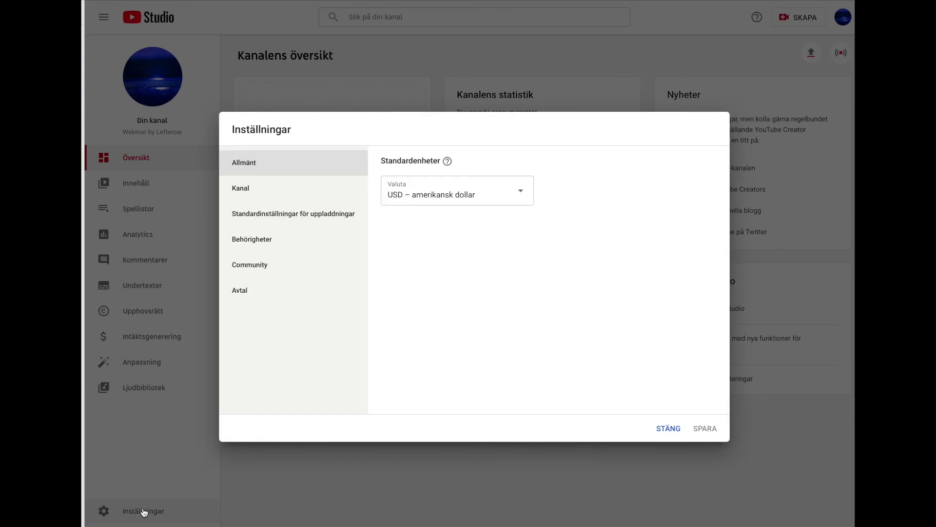
{"action": "left_click", "coordinate": [241, 193]}
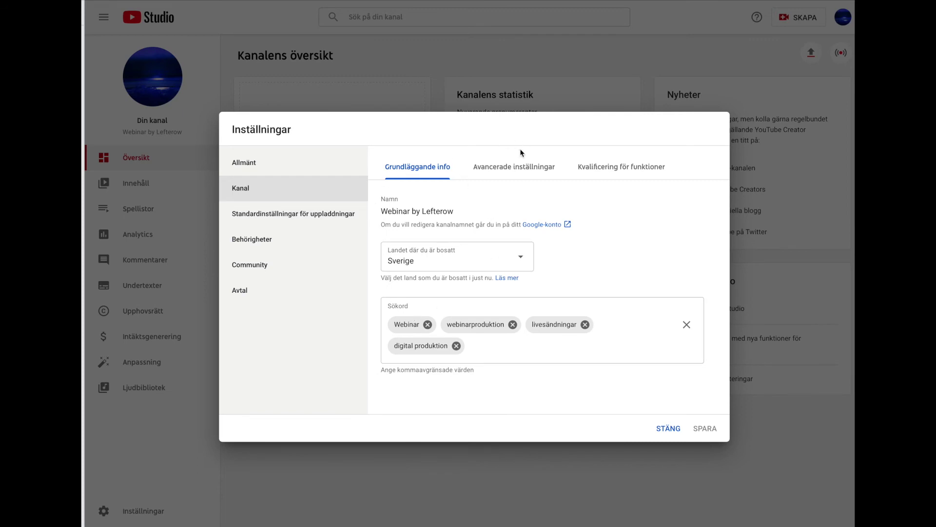
{"action": "left_click", "coordinate": [521, 169]}
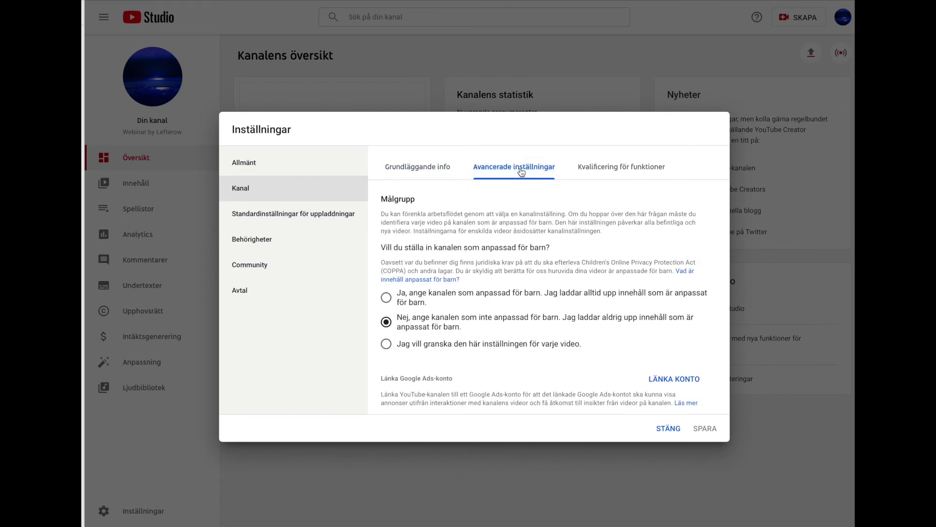
{"action": "left_click", "coordinate": [609, 169]}
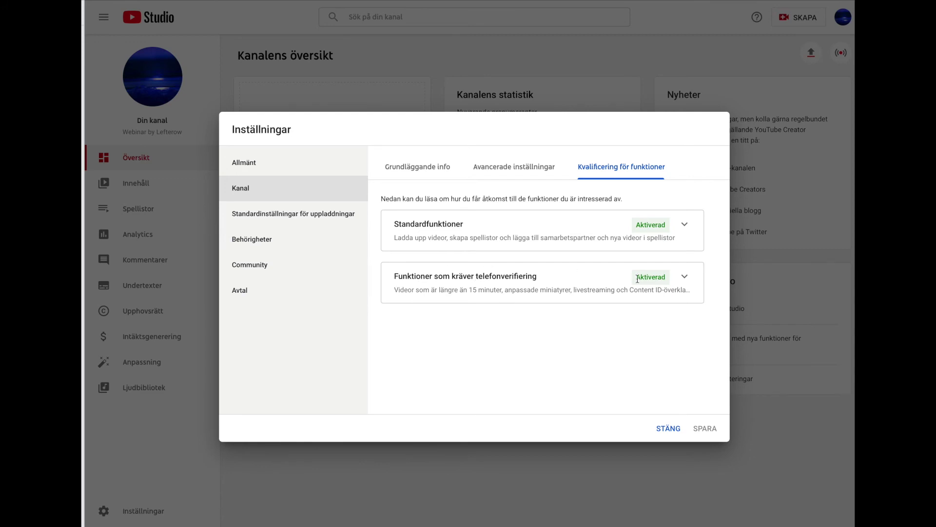
{"action": "left_click", "coordinate": [685, 279]}
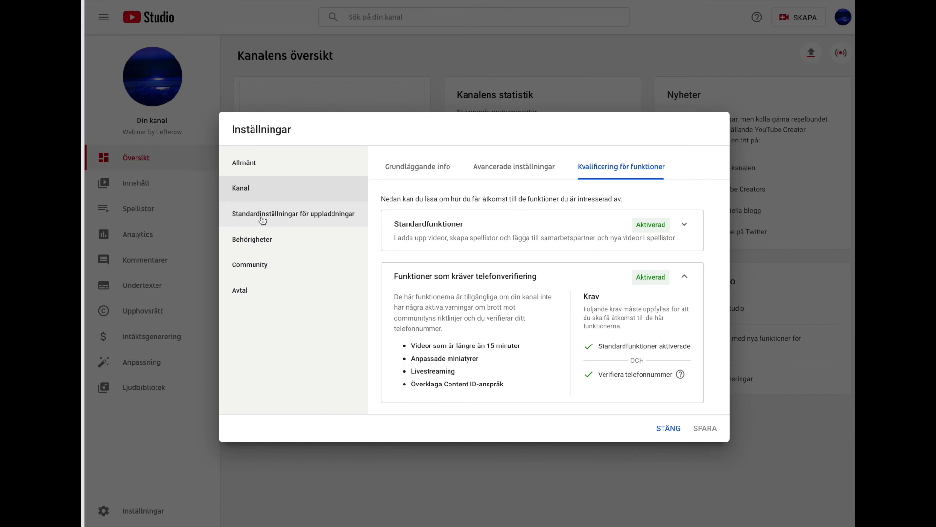
- Enter 'Webinar by Lefterow' as the default upload description, leaving default visibility unchanged
{"action": "left_click", "coordinate": [263, 220]}
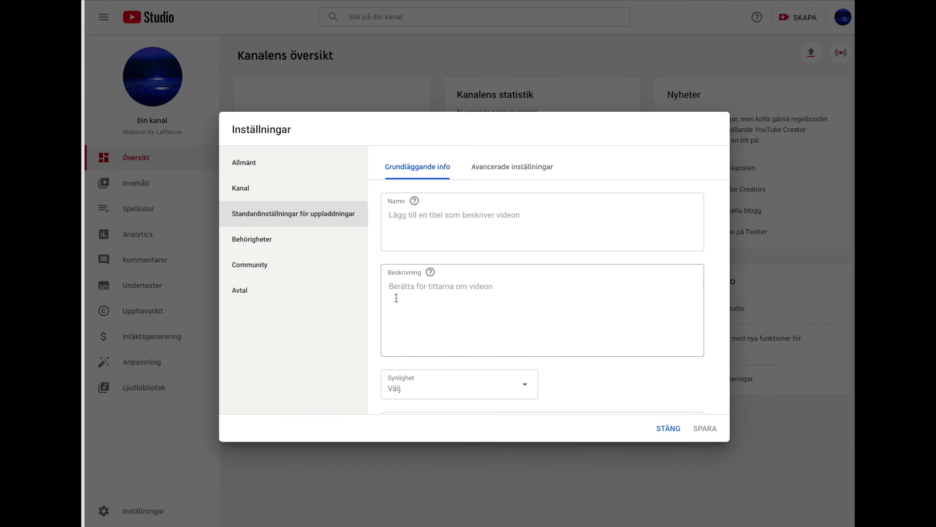
{"action": "left_click", "coordinate": [396, 298]}
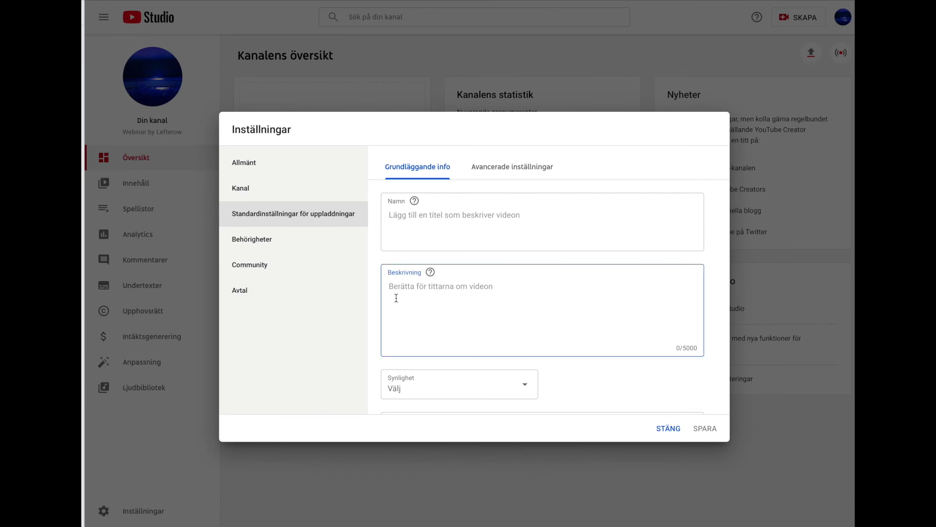
{"action": "type", "text": "Webi"}
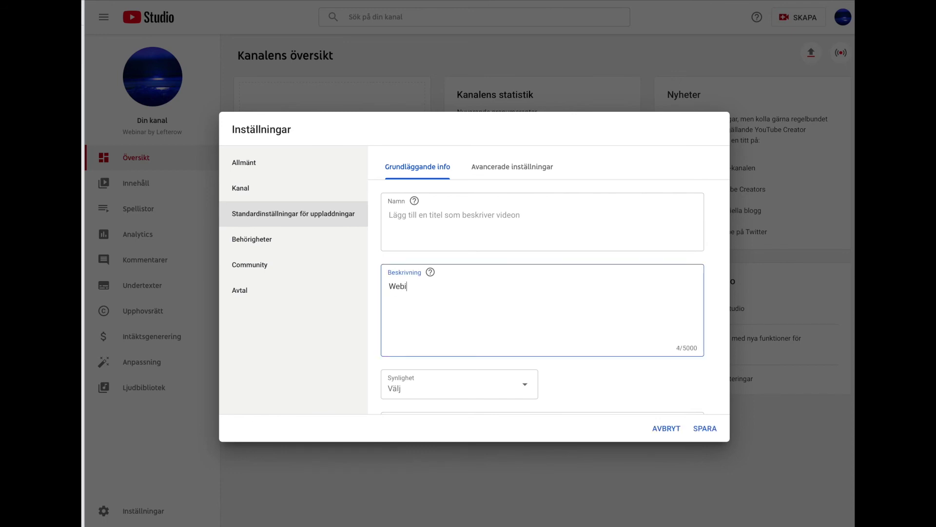
{"action": "type", "text": "nar by l"}
{"action": "type", "text": "Lef"}
{"action": "key", "text": "BackSpace"}
{"action": "key", "text": "BackSpace"}
{"action": "key", "text": "BackSpace"}
{"action": "type", "text": "Lefterow"}
{"action": "key", "text": "Return"}
{"action": "scroll", "coordinate": [476, 310], "scroll_direction": "down", "scroll_amount": 2}
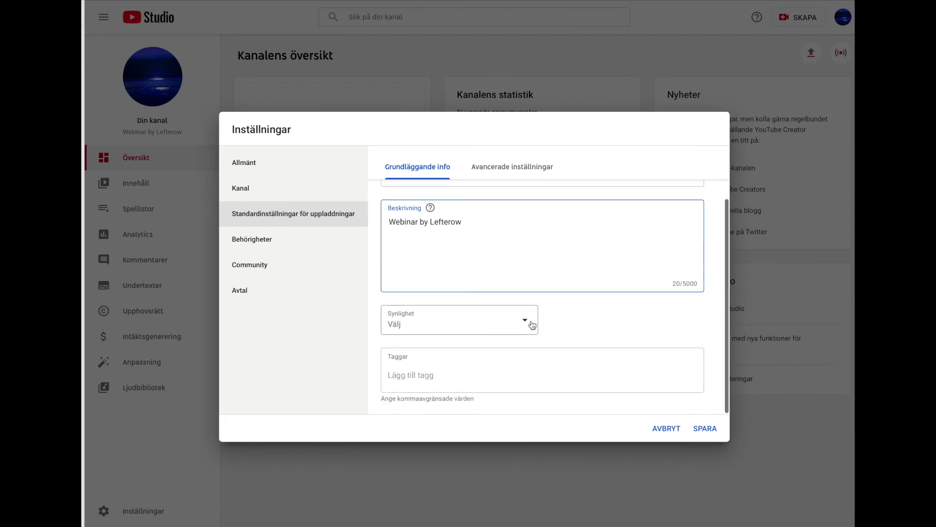
{"action": "left_click", "coordinate": [533, 326]}
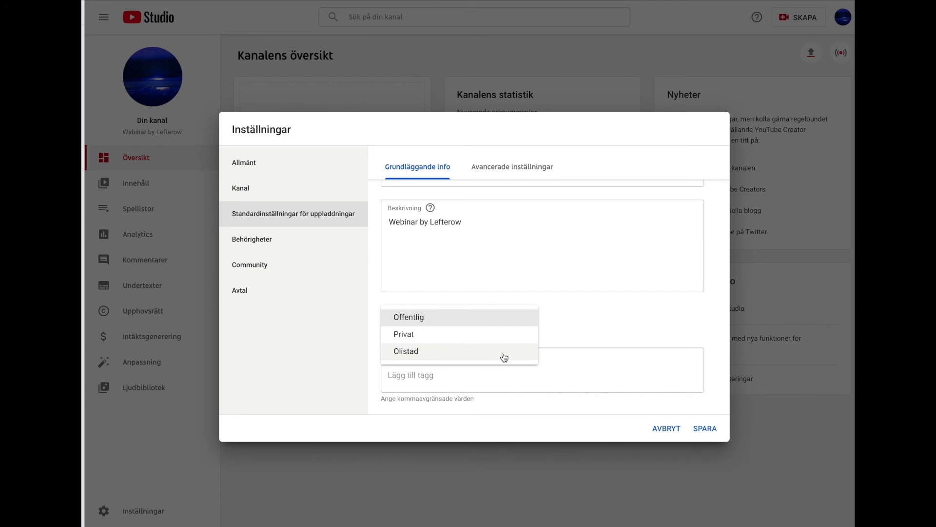
{"action": "left_click", "coordinate": [616, 316]}
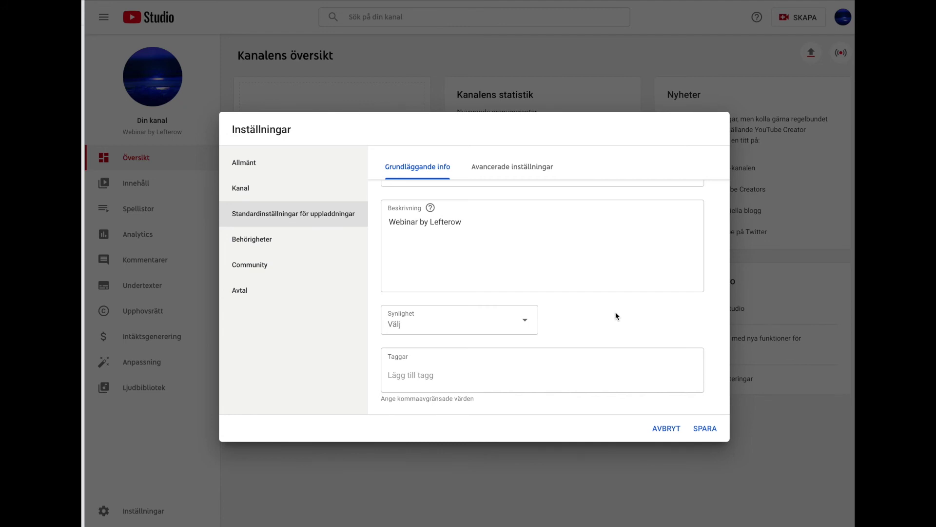
- Add default tags webinar, webinarproduktion and digital produktion, then save the upload defaults
{"action": "left_click", "coordinate": [411, 376]}
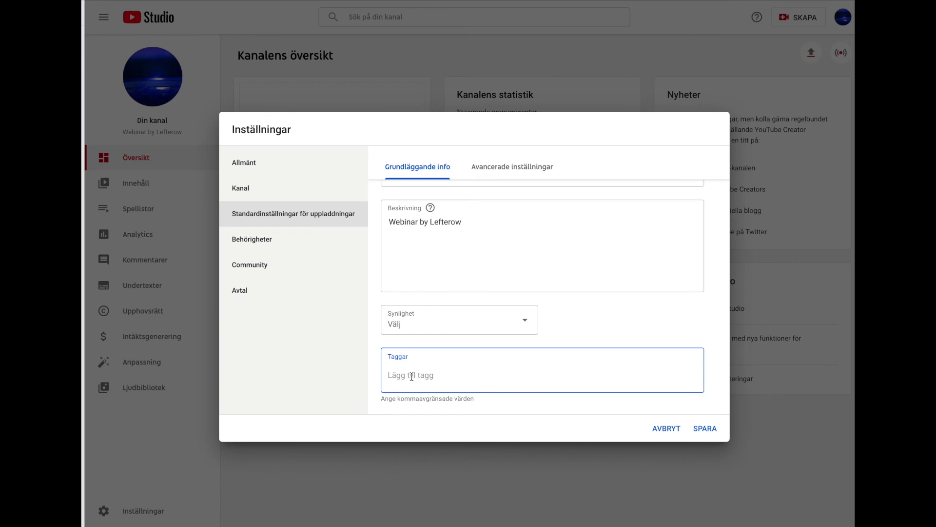
{"action": "type", "text": "webinar"}
{"action": "key", "text": "Return"}
{"action": "type", "text": "webinarproduktion"}
{"action": "key", "text": "Return"}
{"action": "type", "text": "digt"}
{"action": "key", "text": "BackSpace"}
{"action": "type", "text": "ital produktion"}
{"action": "key", "text": "Return"}
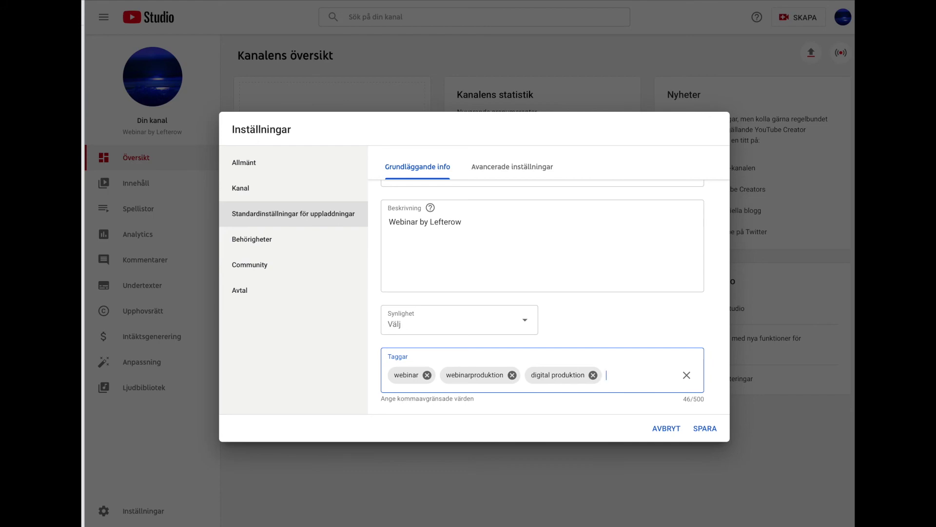
{"action": "left_click", "coordinate": [707, 429]}
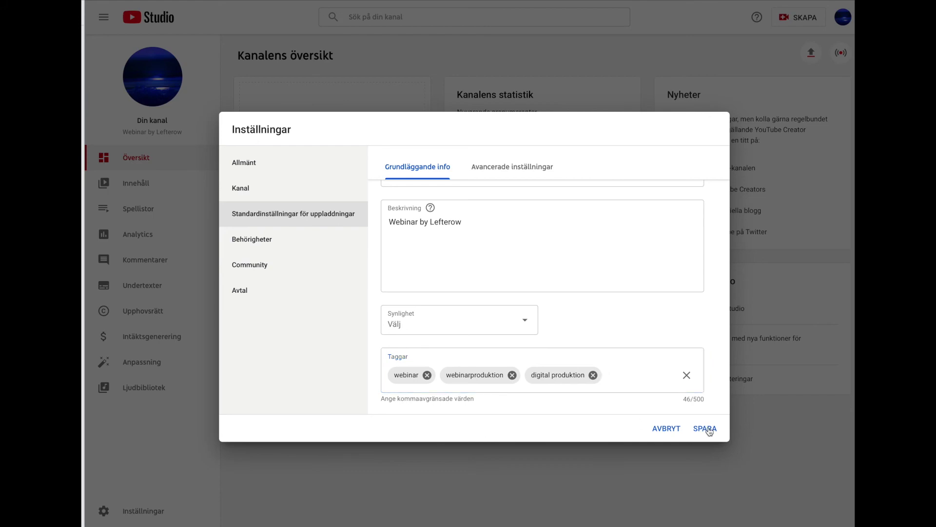
- Recheck the saved description and tags in upload defaults, ending on the Avancerade inställningar tab
{"action": "left_click", "coordinate": [142, 518]}
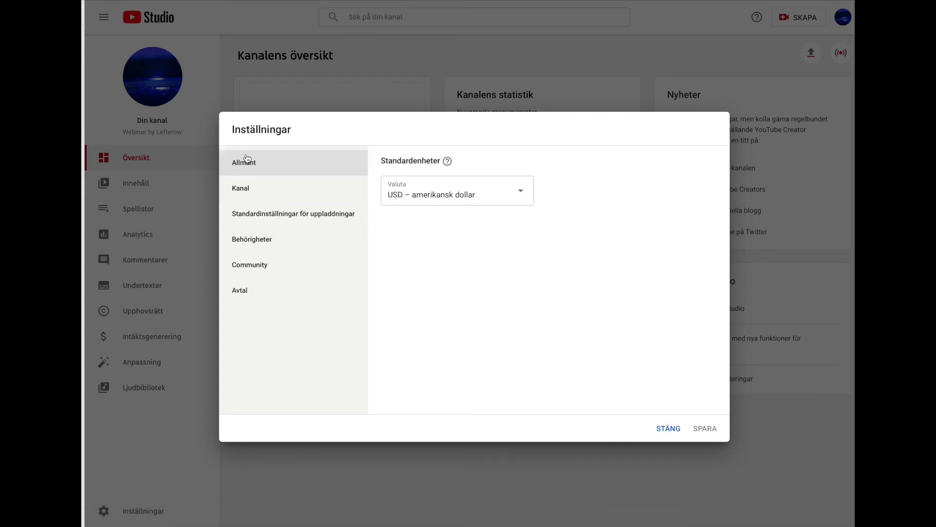
{"action": "left_click", "coordinate": [245, 191]}
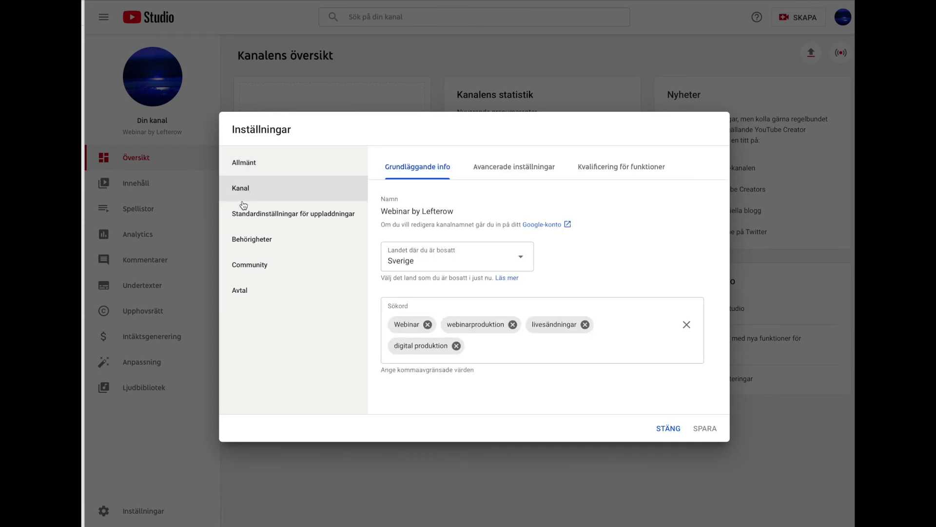
{"action": "left_click", "coordinate": [243, 223]}
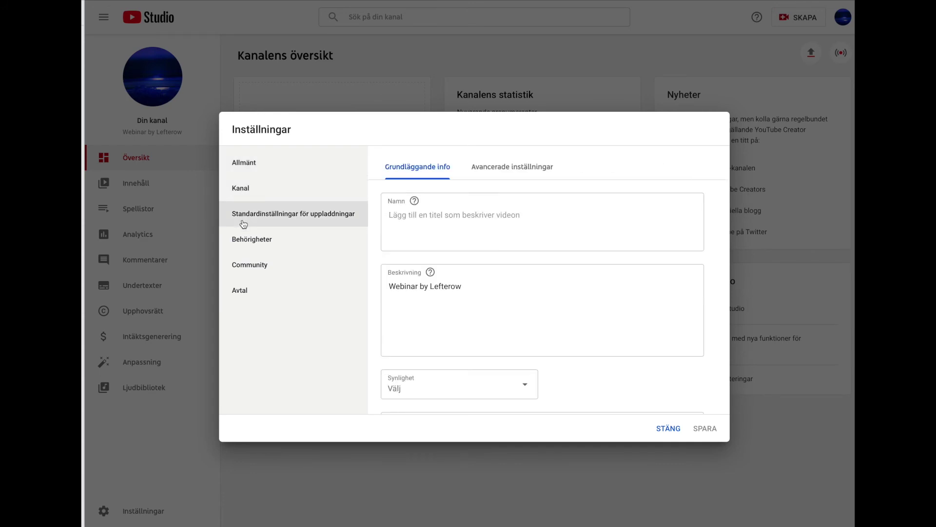
{"action": "left_click", "coordinate": [531, 168]}
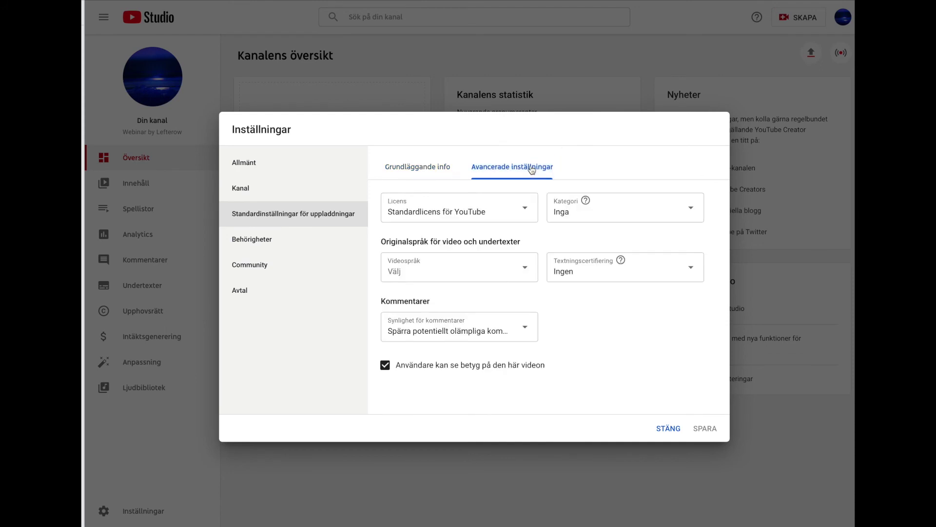
{"action": "left_click", "coordinate": [437, 166]}
{"action": "scroll", "coordinate": [448, 303], "scroll_direction": "down", "scroll_amount": 1}
{"action": "scroll", "coordinate": [448, 303], "scroll_direction": "down", "scroll_amount": 1}
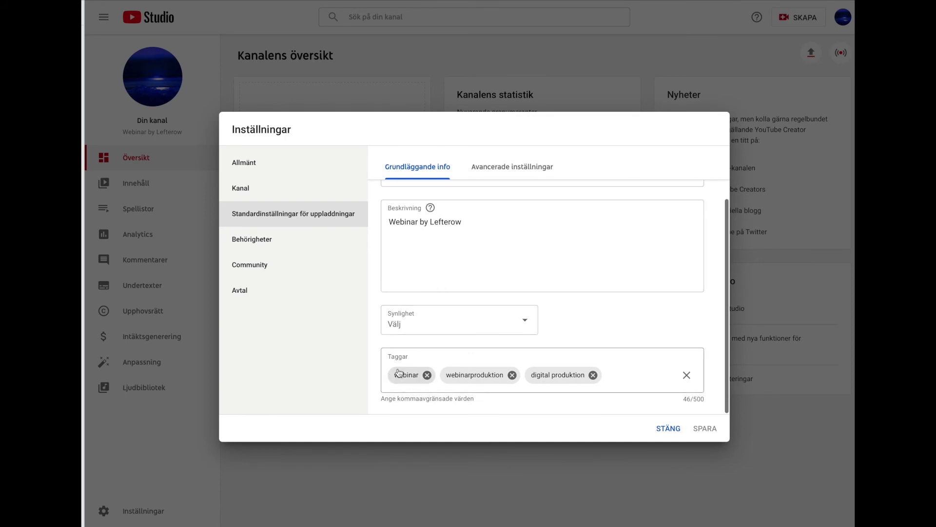
{"action": "scroll", "coordinate": [493, 250], "scroll_direction": "up", "scroll_amount": 2}
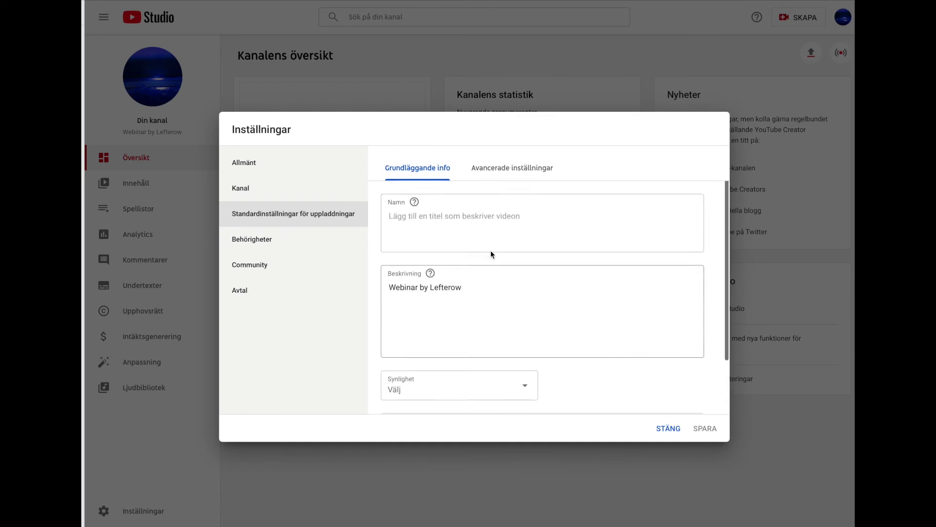
{"action": "left_click", "coordinate": [502, 169]}
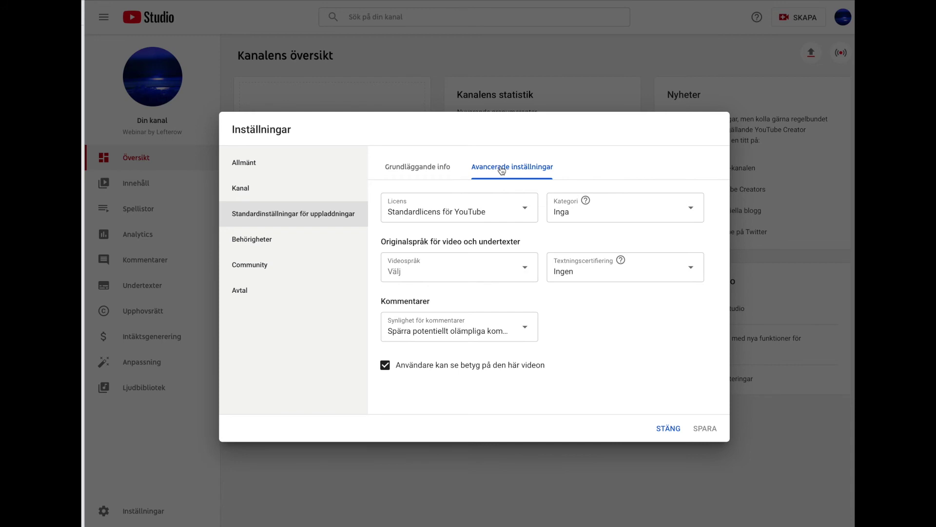
- Keep the Standard YouTube licence and set the default category to Utbildning
{"action": "left_click", "coordinate": [526, 209]}
{"action": "left_click", "coordinate": [529, 213]}
{"action": "left_click", "coordinate": [691, 210]}
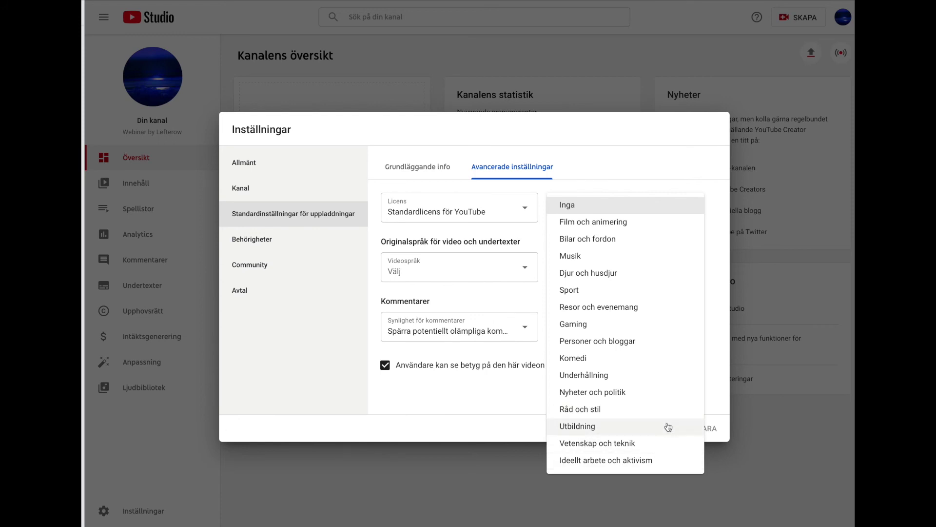
{"action": "left_click", "coordinate": [581, 426]}
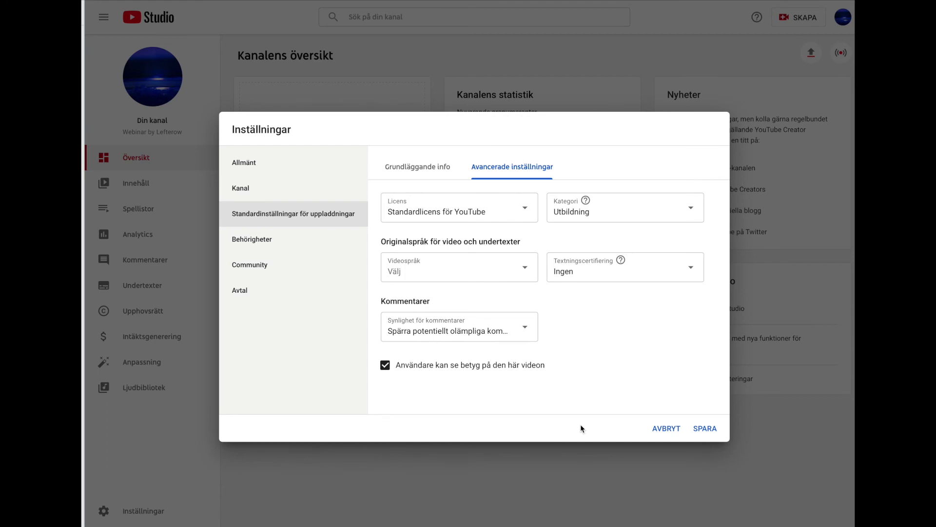
- Set the default video language to Engelska and leave caption certification at Ingen
{"action": "left_click", "coordinate": [527, 269]}
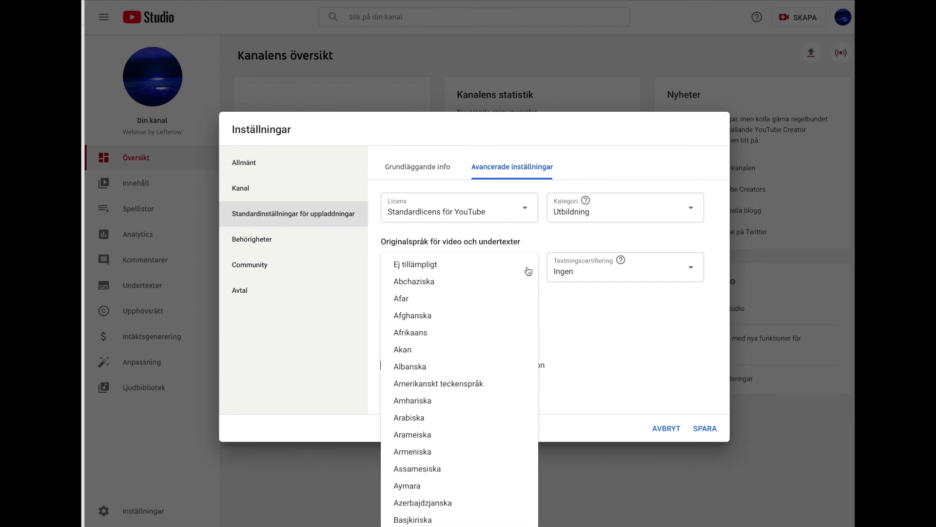
{"action": "scroll", "coordinate": [464, 365], "scroll_direction": "down", "scroll_amount": 8}
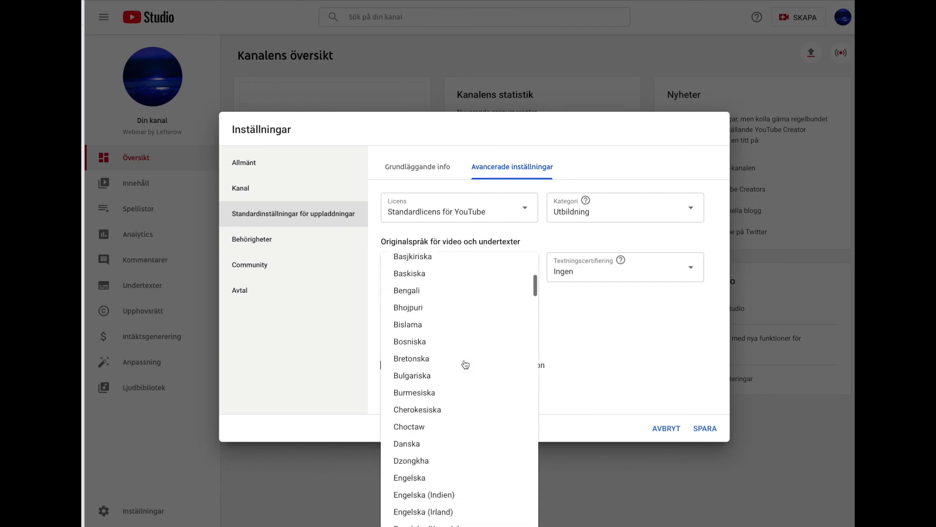
{"action": "scroll", "coordinate": [465, 364], "scroll_direction": "down", "scroll_amount": 10}
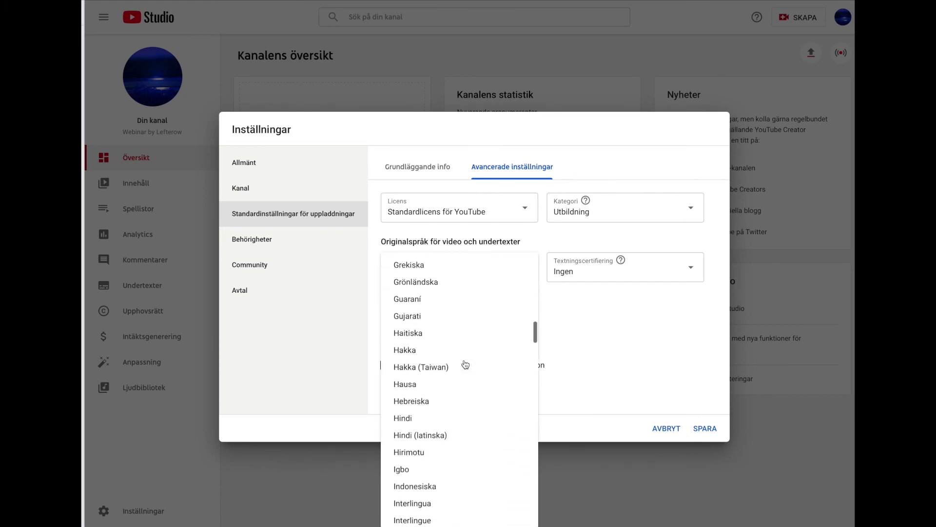
{"action": "scroll", "coordinate": [465, 364], "scroll_direction": "down", "scroll_amount": 10}
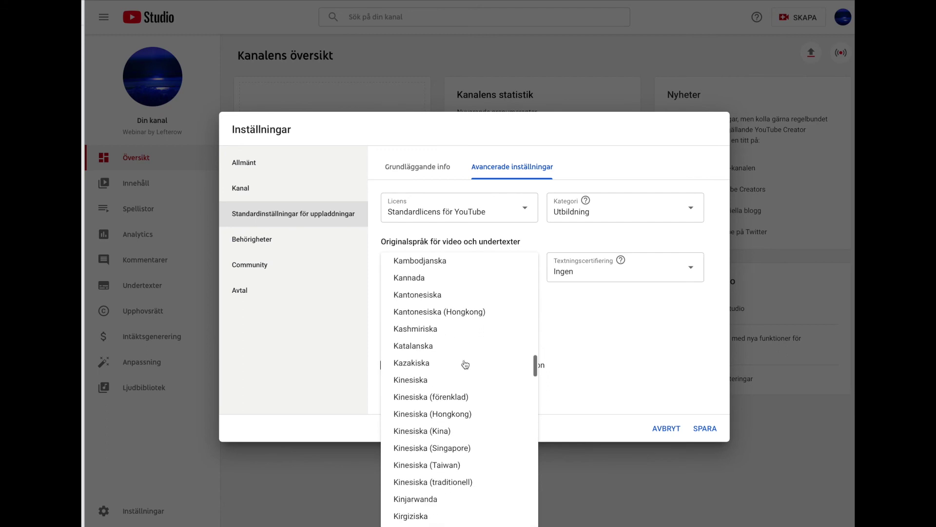
{"action": "scroll", "coordinate": [465, 364], "scroll_direction": "down", "scroll_amount": 10}
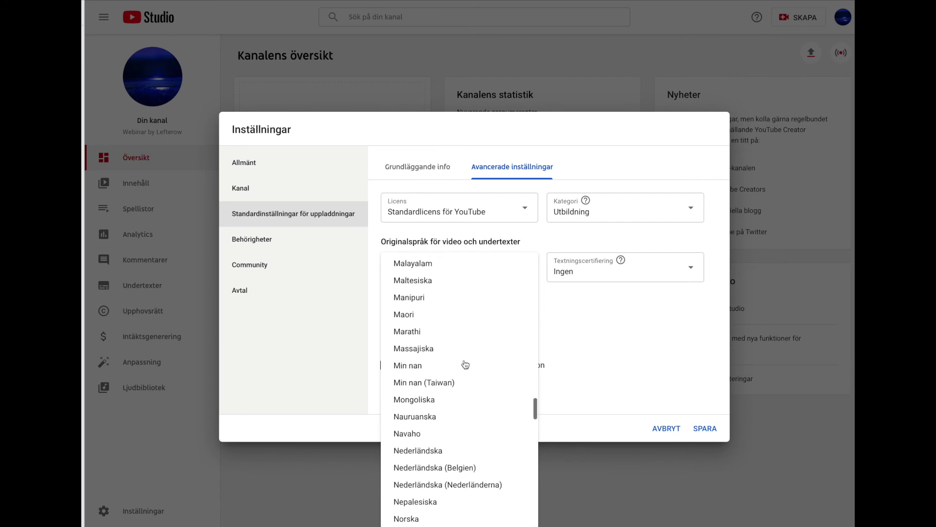
{"action": "scroll", "coordinate": [466, 363], "scroll_direction": "down", "scroll_amount": 10}
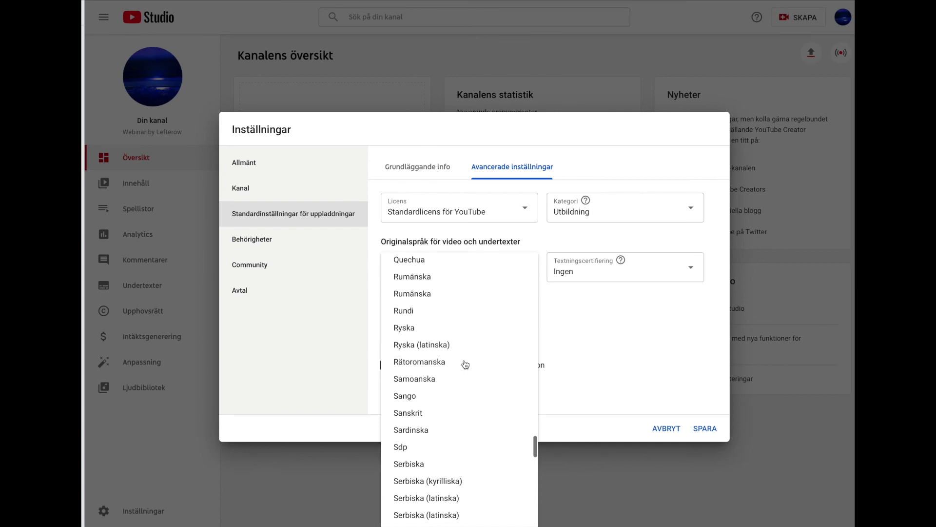
{"action": "scroll", "coordinate": [465, 364], "scroll_direction": "down", "scroll_amount": 4}
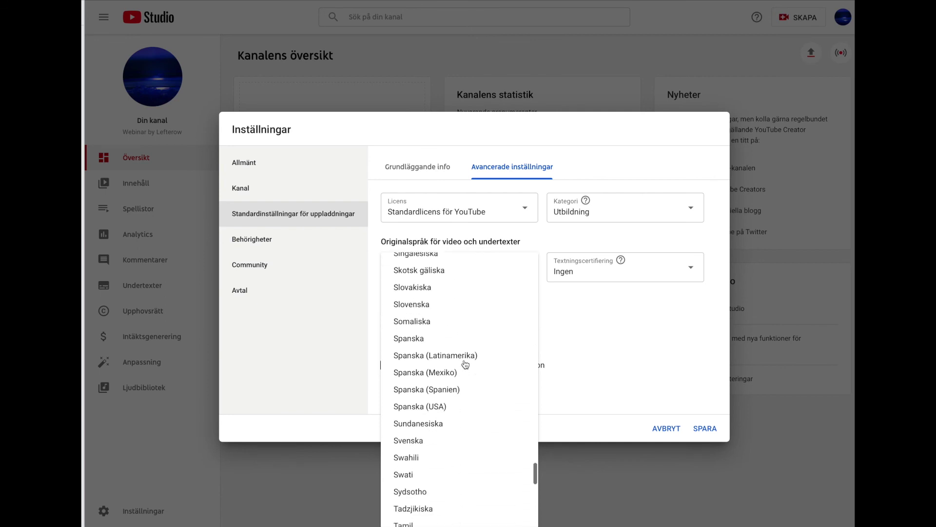
{"action": "left_click", "coordinate": [418, 390]}
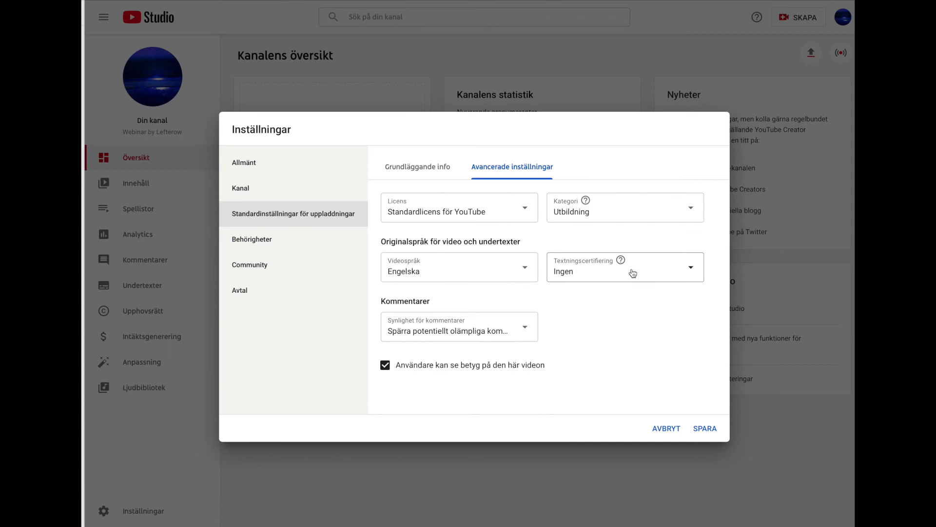
{"action": "left_click", "coordinate": [692, 272]}
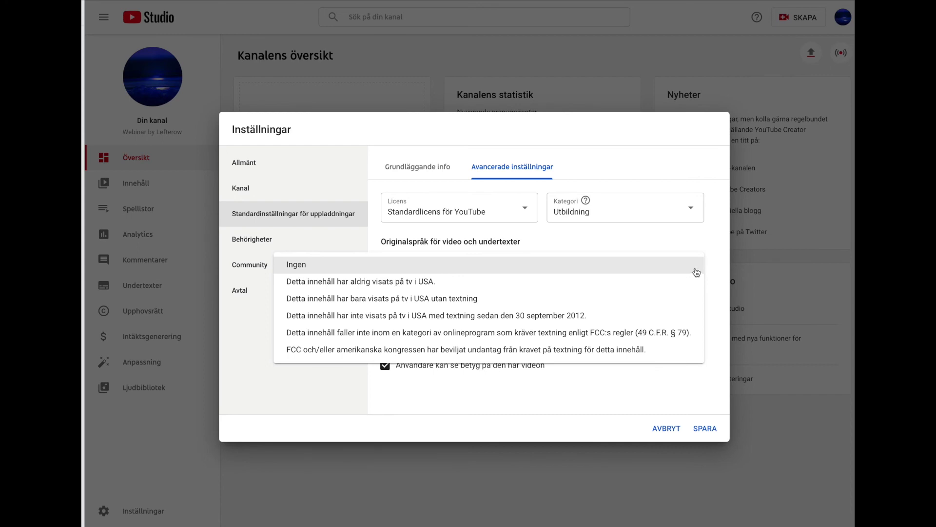
{"action": "left_click", "coordinate": [693, 266]}
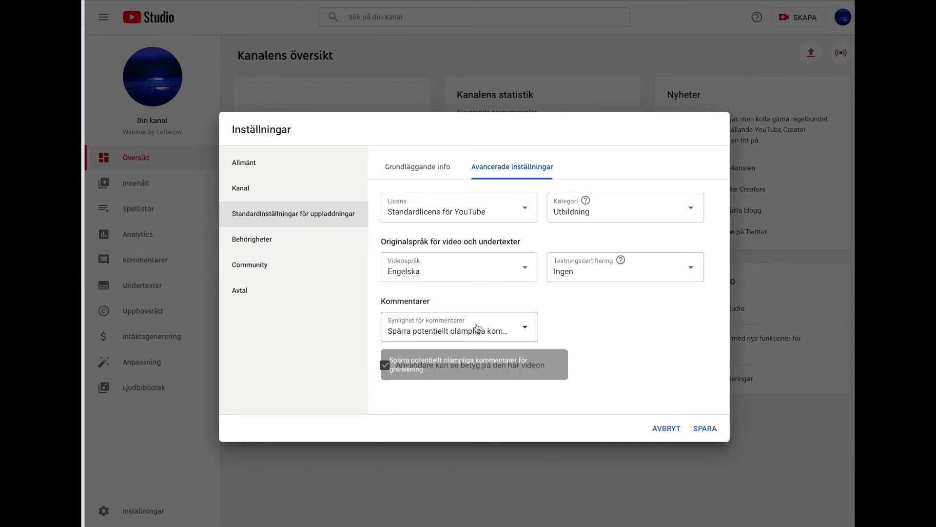
- Set comment visibility for new uploads to Tillåt alla kommentarer and save the upload defaults
{"action": "left_click", "coordinate": [527, 330]}
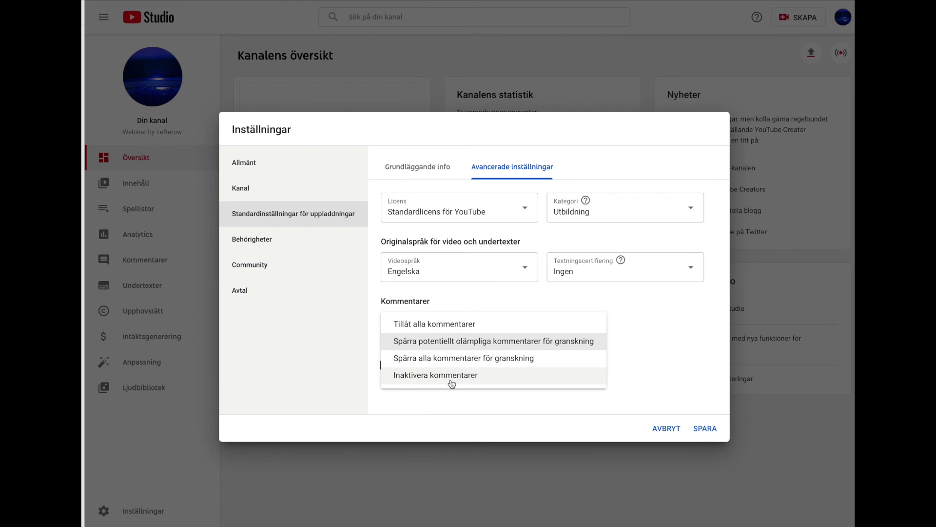
{"action": "left_click", "coordinate": [444, 375]}
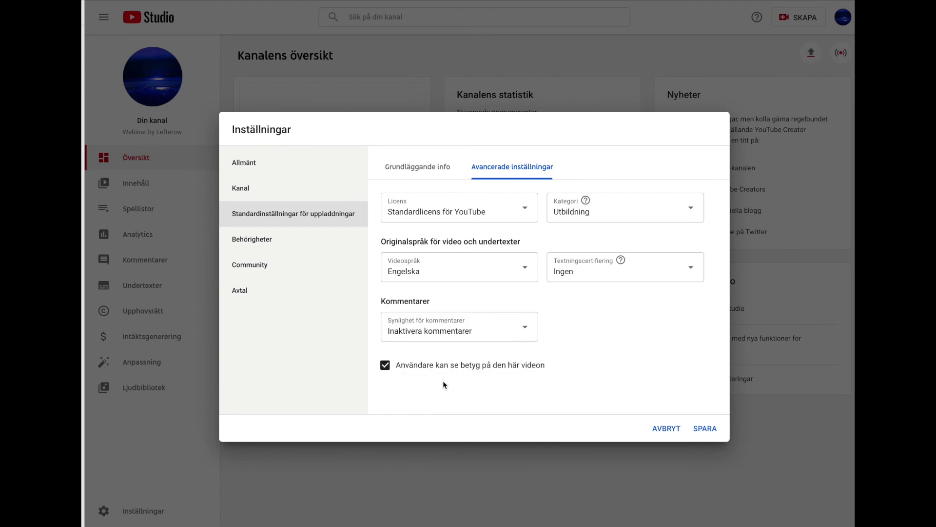
{"action": "left_click", "coordinate": [522, 335]}
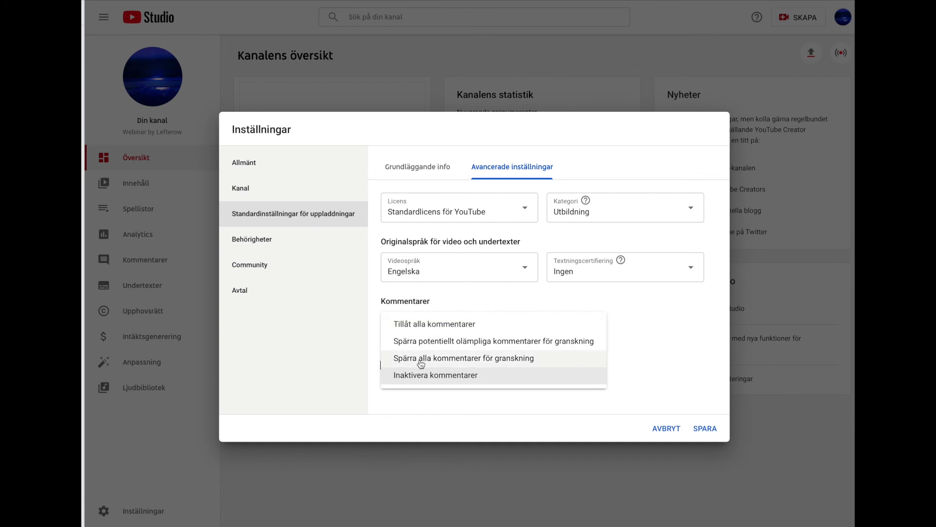
{"action": "left_click", "coordinate": [428, 326]}
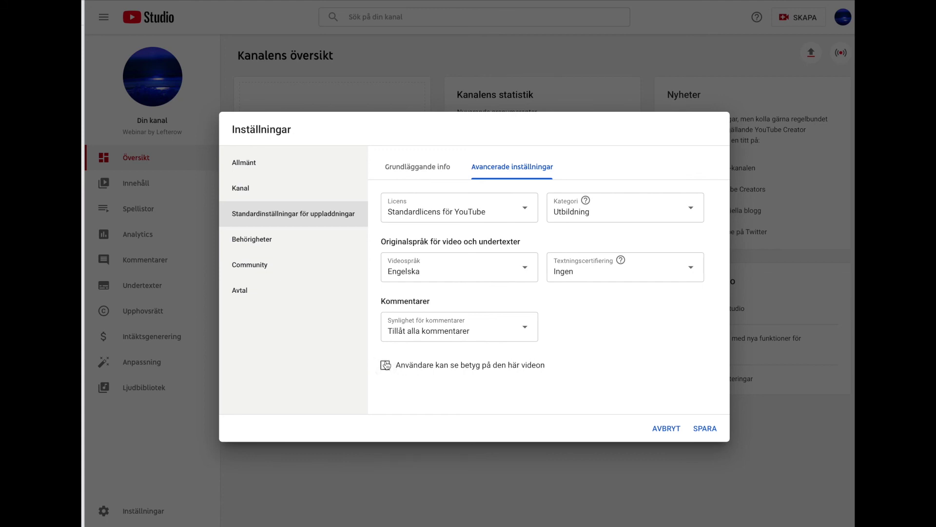
{"action": "left_click", "coordinate": [706, 430]}
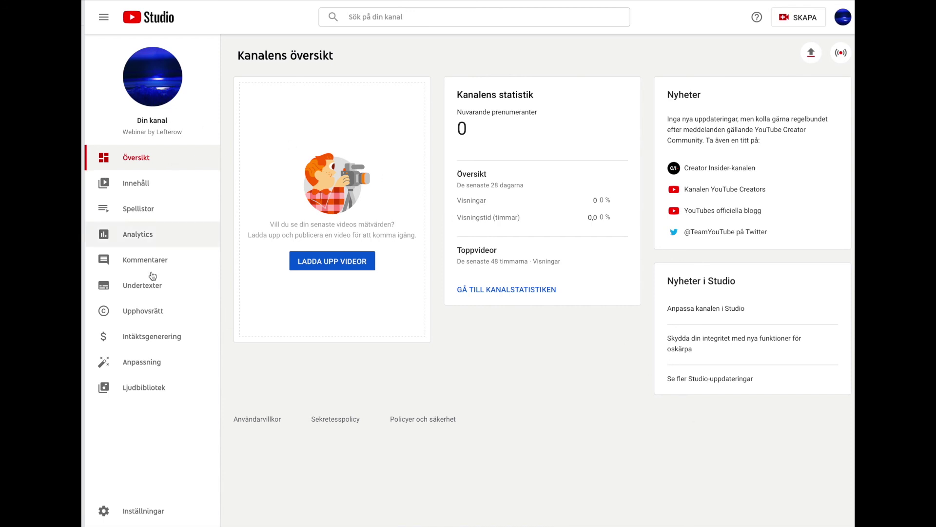
- Open Inställningar, browse Kanal and the upload defaults, and display the Behörigheter access list
{"action": "left_click", "coordinate": [138, 516]}
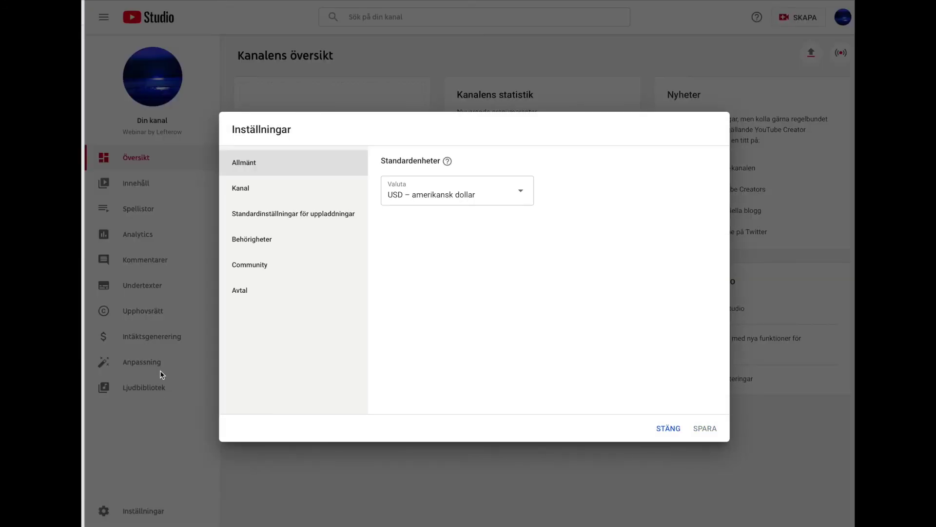
{"action": "left_click", "coordinate": [244, 195]}
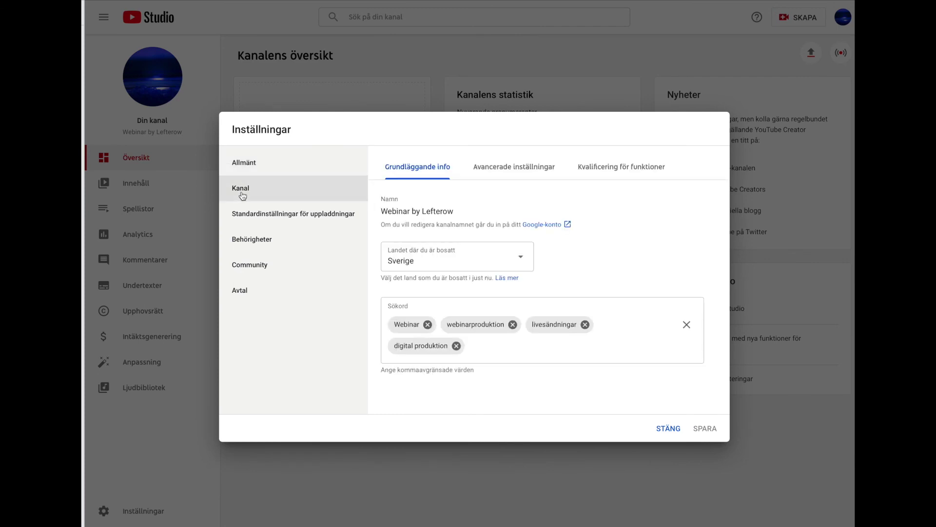
{"action": "left_click", "coordinate": [260, 219]}
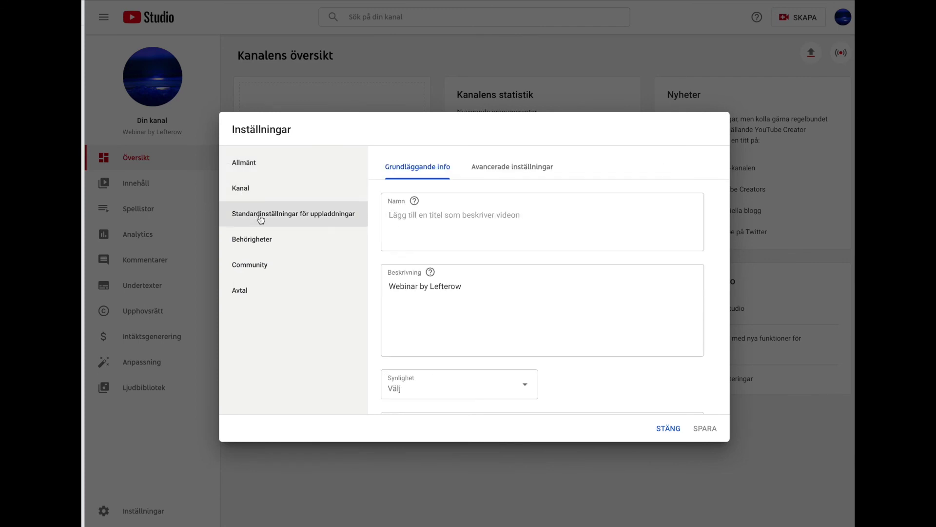
{"action": "left_click", "coordinate": [257, 247]}
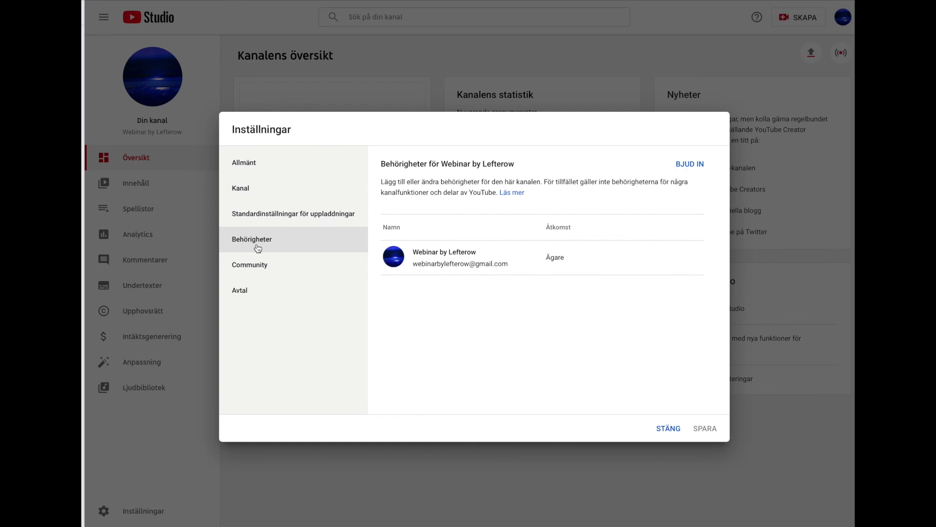
{"action": "left_click", "coordinate": [687, 165]}
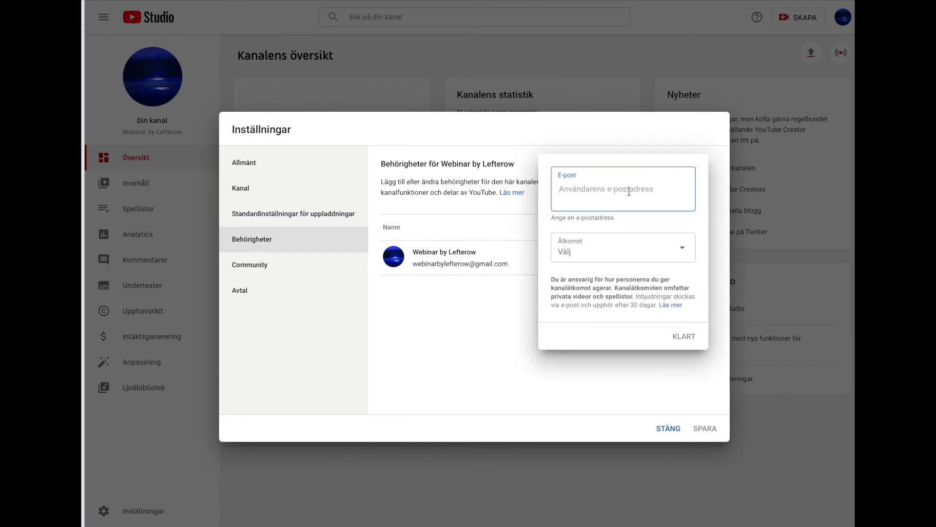
{"action": "left_click", "coordinate": [683, 247]}
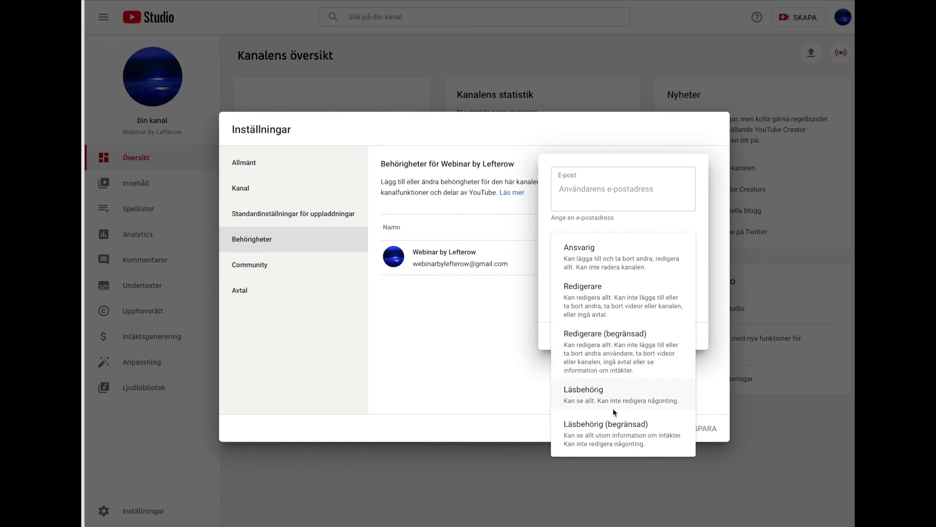
{"action": "left_click", "coordinate": [503, 329]}
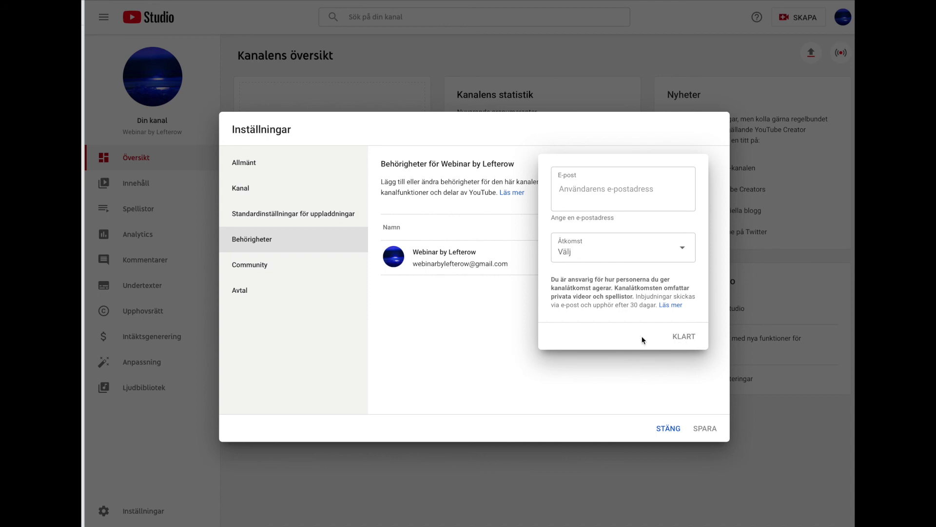
{"action": "left_click", "coordinate": [495, 342]}
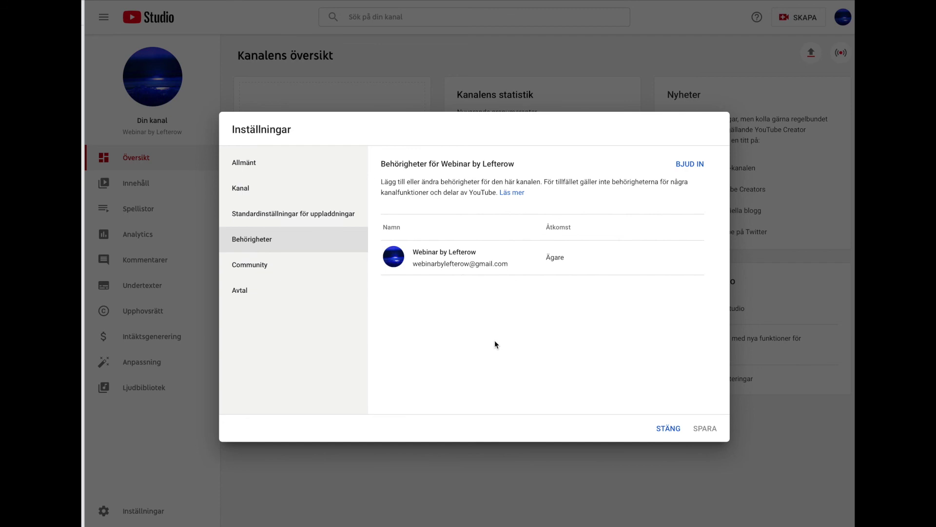
- Review the Community and Avtal settings, then close Inställningar to return to the dashboard
{"action": "left_click", "coordinate": [255, 267]}
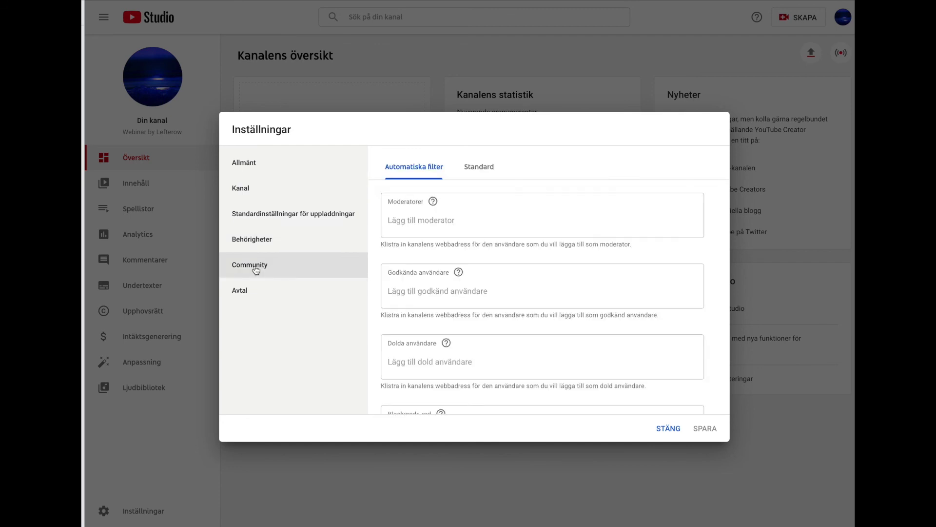
{"action": "left_click", "coordinate": [242, 290]}
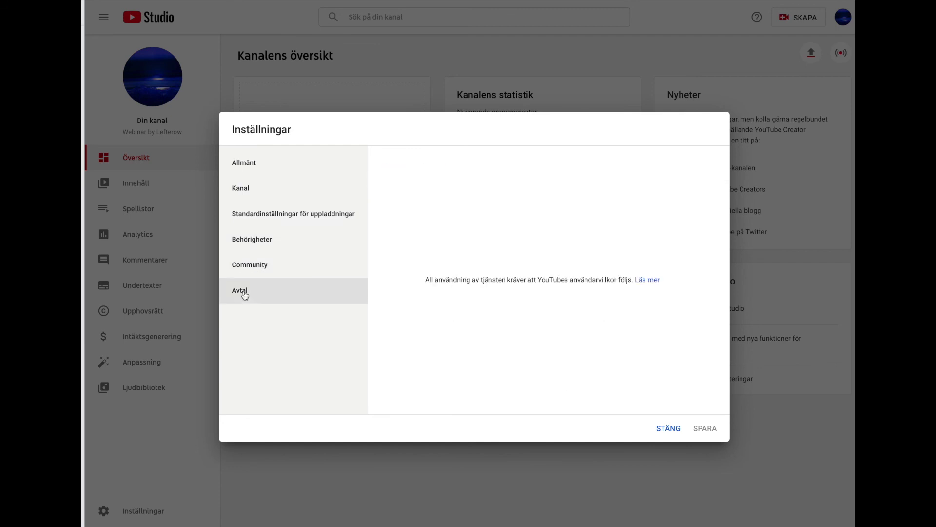
{"action": "left_click", "coordinate": [253, 267]}
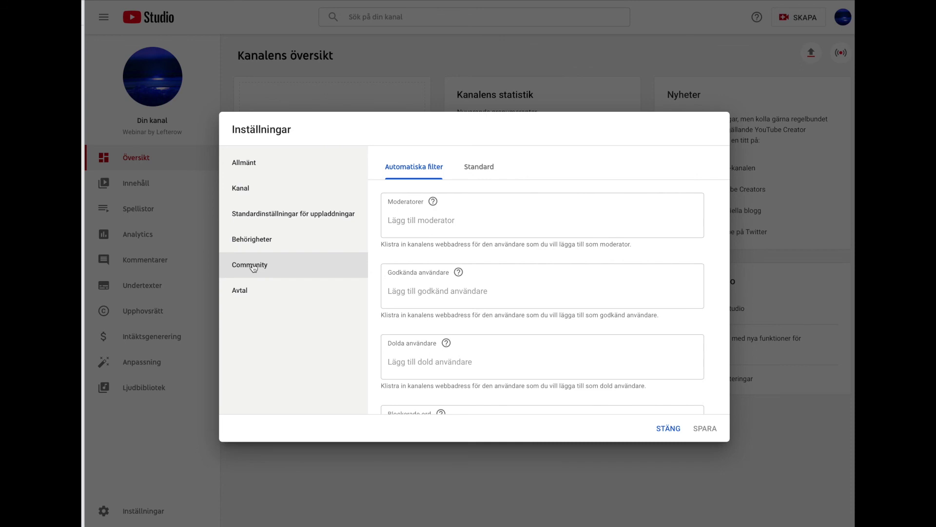
{"action": "left_click", "coordinate": [672, 431]}
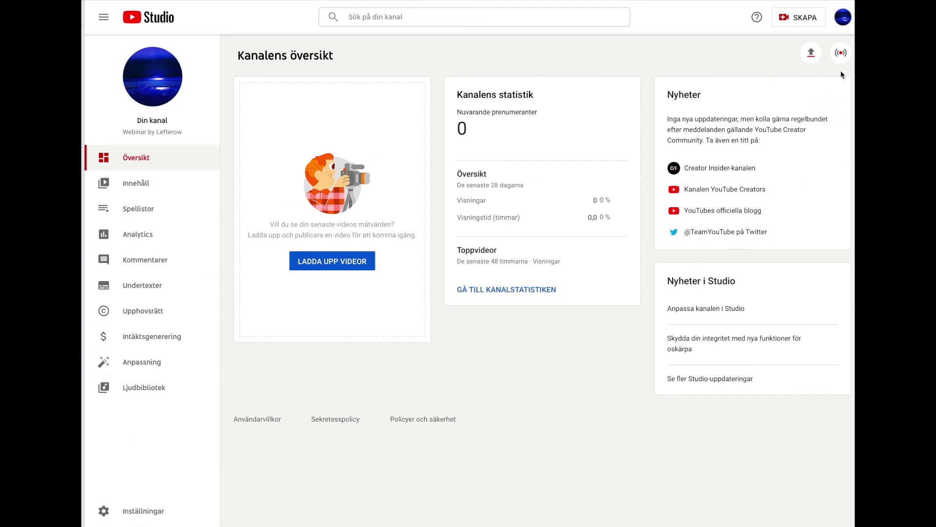
- Go to the public channel page via Din kanal and choose ANPASSA KANAL
{"action": "left_click", "coordinate": [843, 18]}
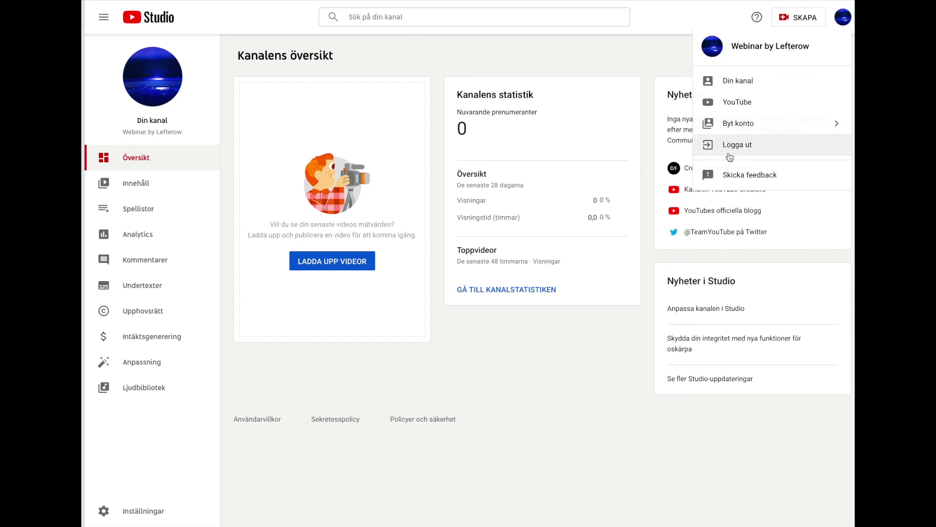
{"action": "left_click", "coordinate": [733, 83]}
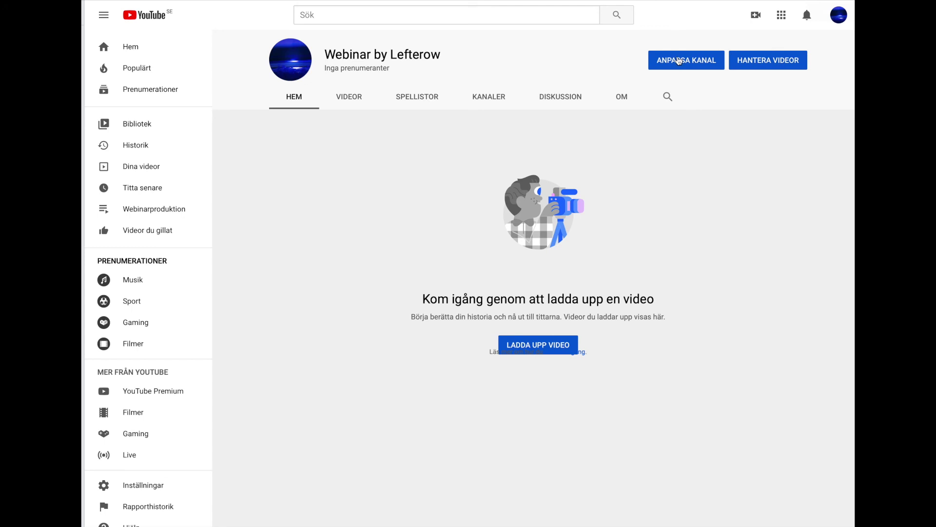
{"action": "left_click", "coordinate": [678, 60]}
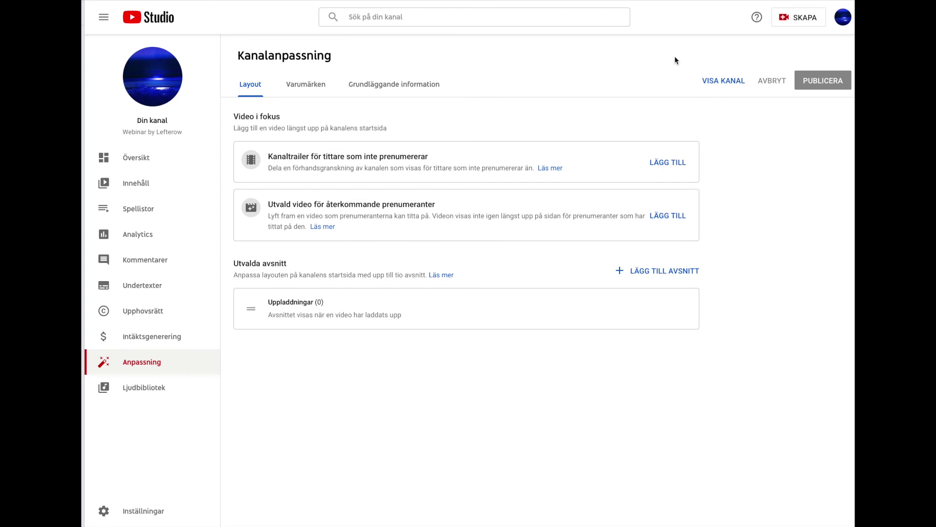
- Scroll through the Grundläggande information tab, then follow the help article's link back to YouTube Studio
{"action": "left_click", "coordinate": [384, 86]}
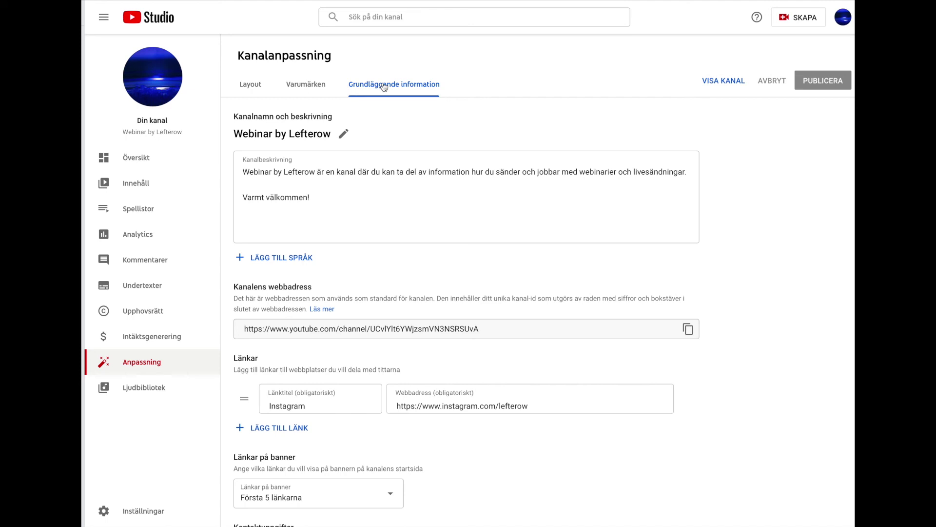
{"action": "scroll", "coordinate": [379, 176], "scroll_direction": "down", "scroll_amount": 1}
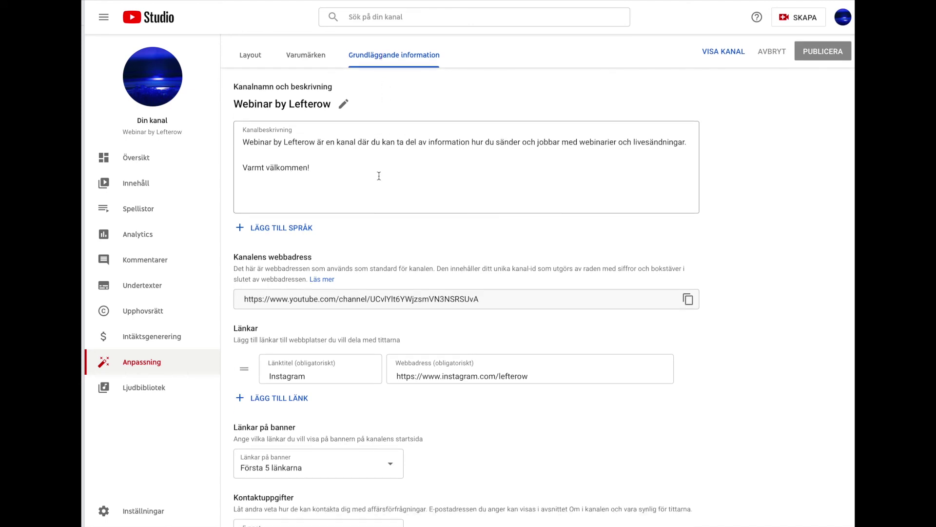
{"action": "scroll", "coordinate": [379, 176], "scroll_direction": "down", "scroll_amount": 1}
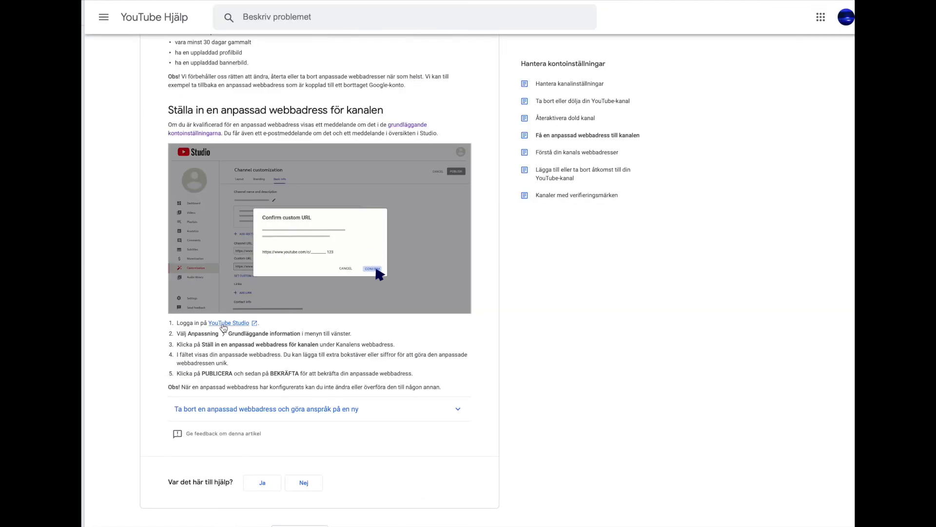
{"action": "left_click", "coordinate": [223, 324]}
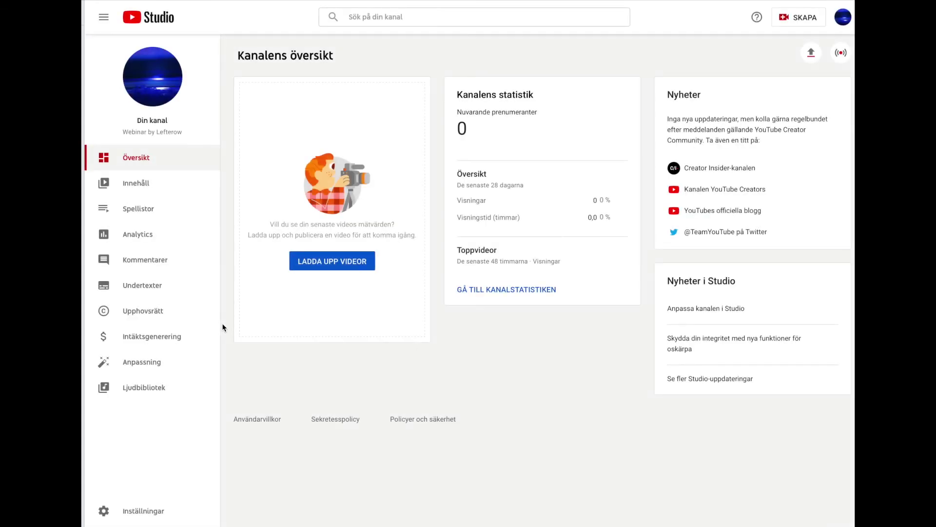
- Open Anpassning and look through the Varumärken and Grundläggande information tabs
{"action": "left_click", "coordinate": [143, 362]}
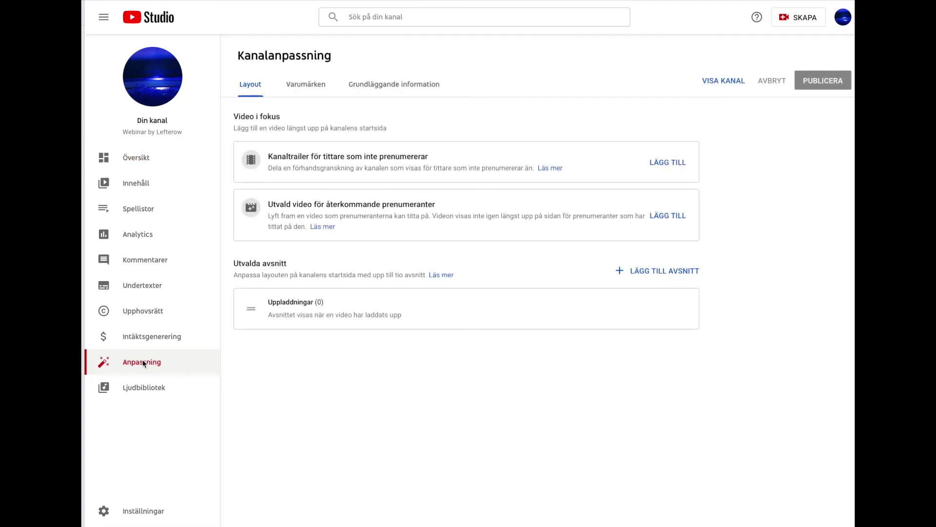
{"action": "left_click", "coordinate": [306, 91]}
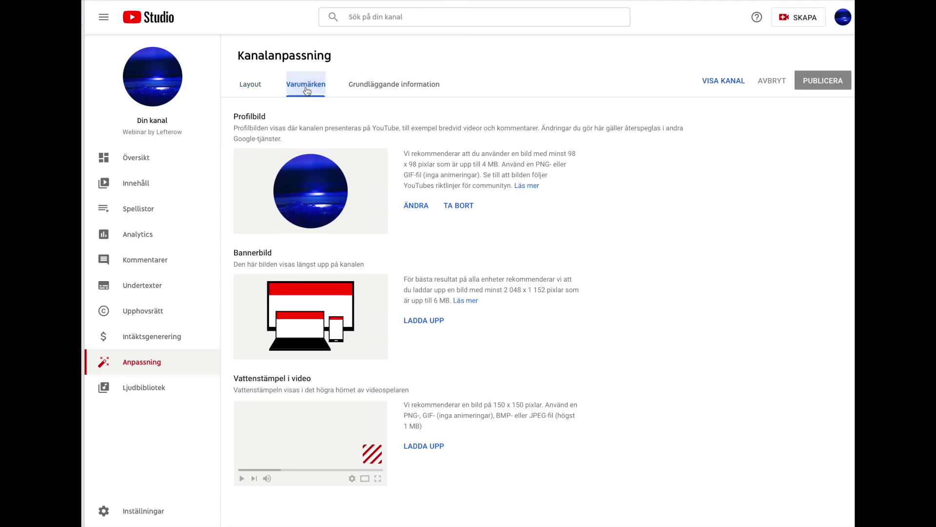
{"action": "left_click", "coordinate": [364, 91]}
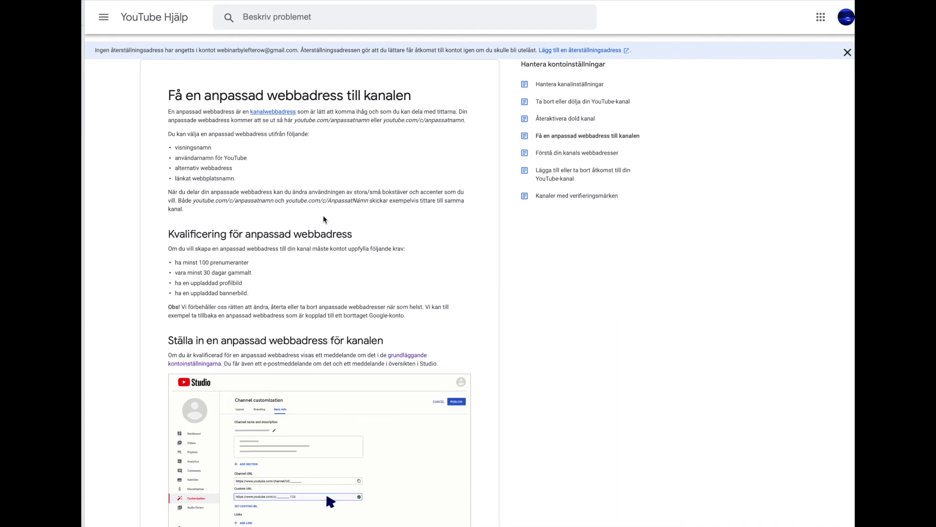
{"action": "scroll", "coordinate": [323, 215], "scroll_direction": "down", "scroll_amount": 2}
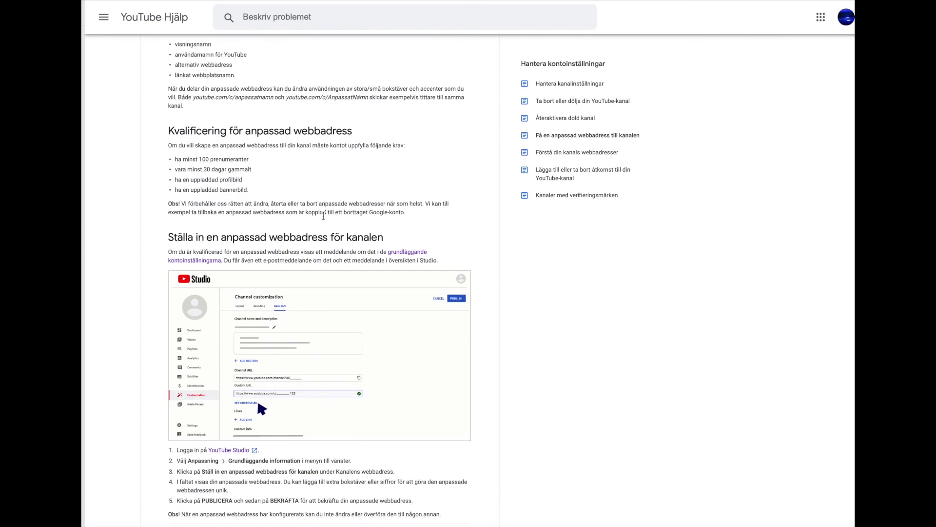